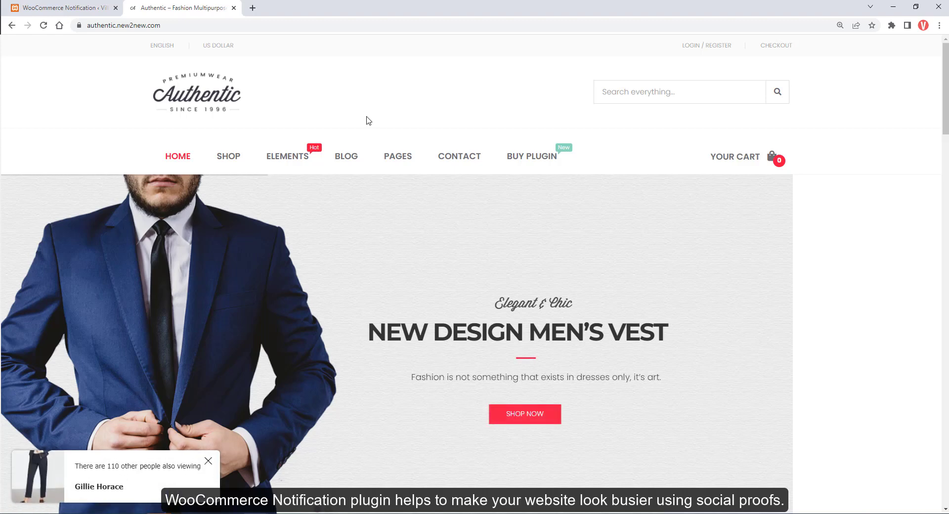
# Open the Tedman Lambert shoe product page and add it to the cart.
pyautogui.scroll(-3, 403, 409)
pyautogui.scroll(-3, 369, 469)
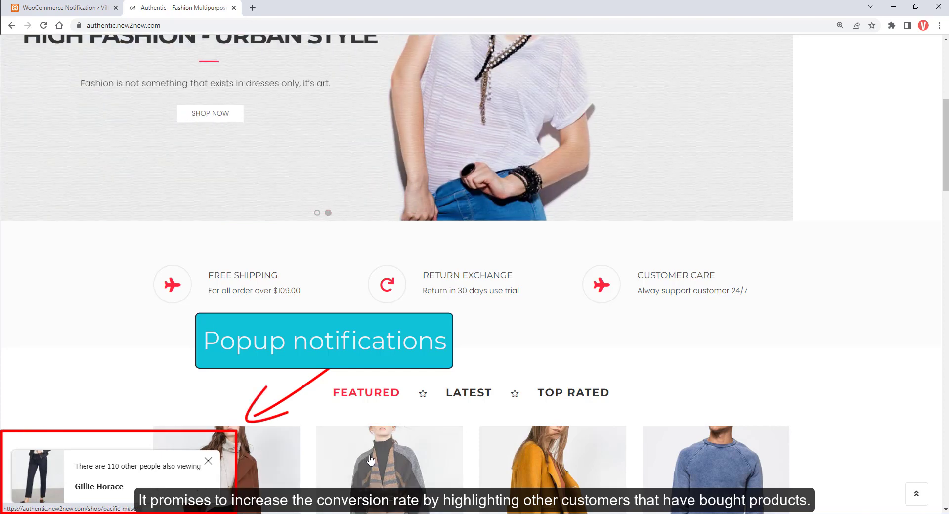
pyautogui.scroll(-3, 395, 446)
pyautogui.scroll(-4, 435, 430)
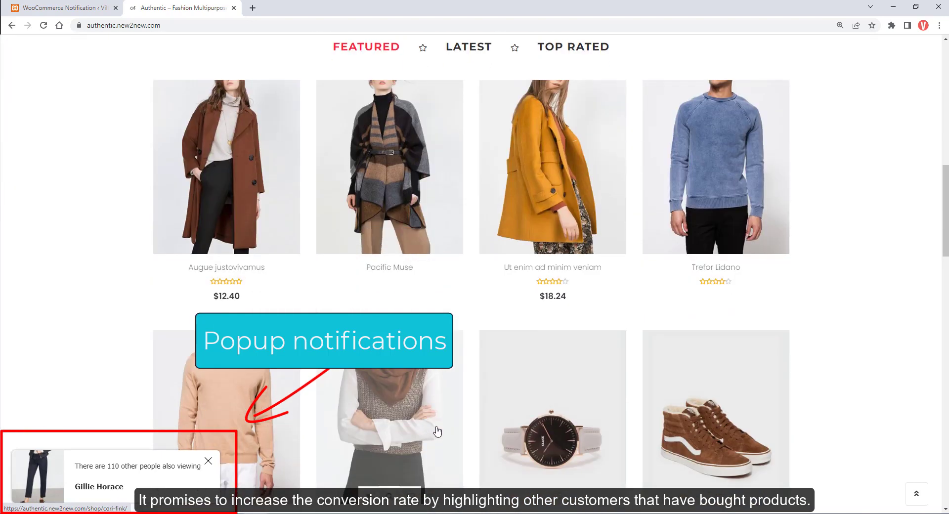
pyautogui.click(713, 405)
pyautogui.scroll(-3, 713, 404)
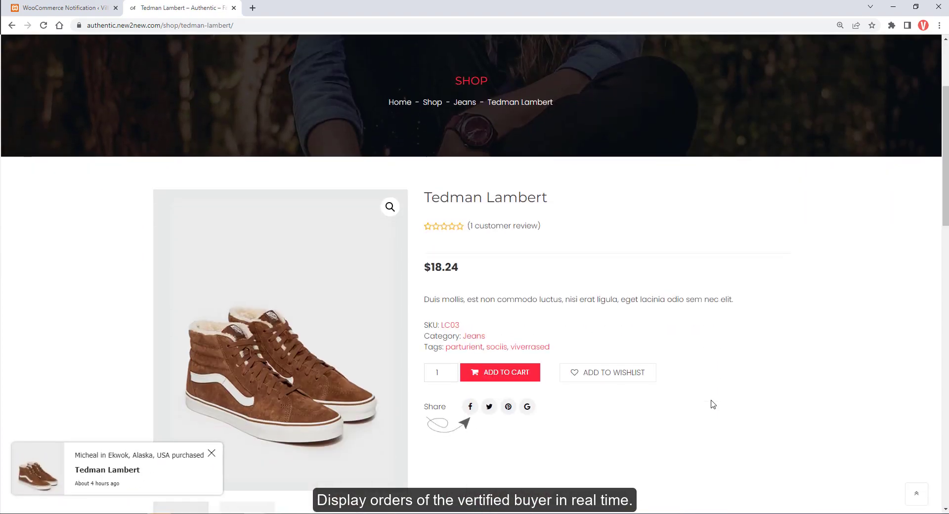
pyautogui.click(509, 375)
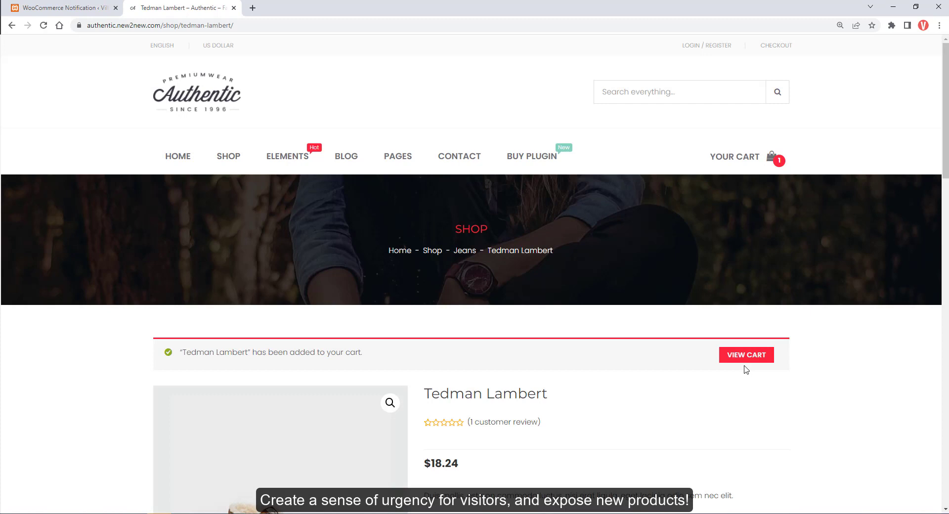
pyautogui.click(745, 366)
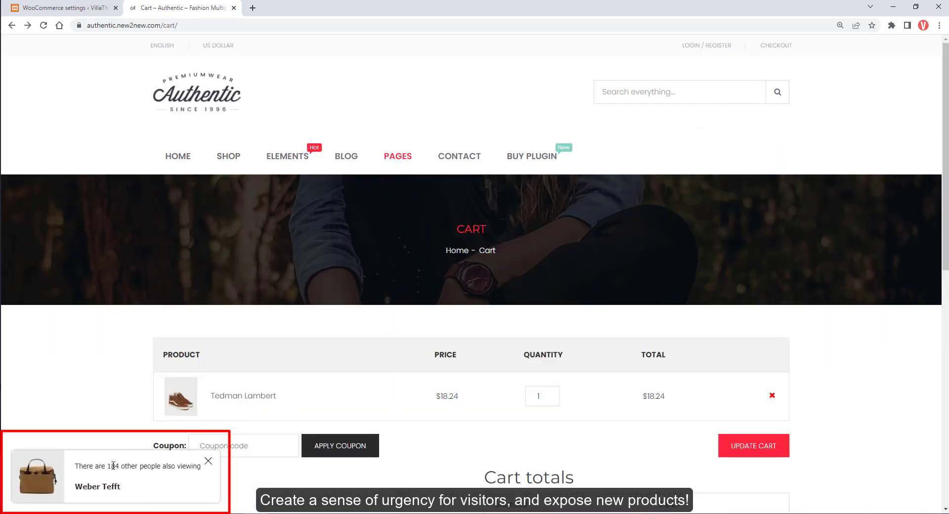
pyautogui.click(57, 487)
pyautogui.scroll(-2, 302, 434)
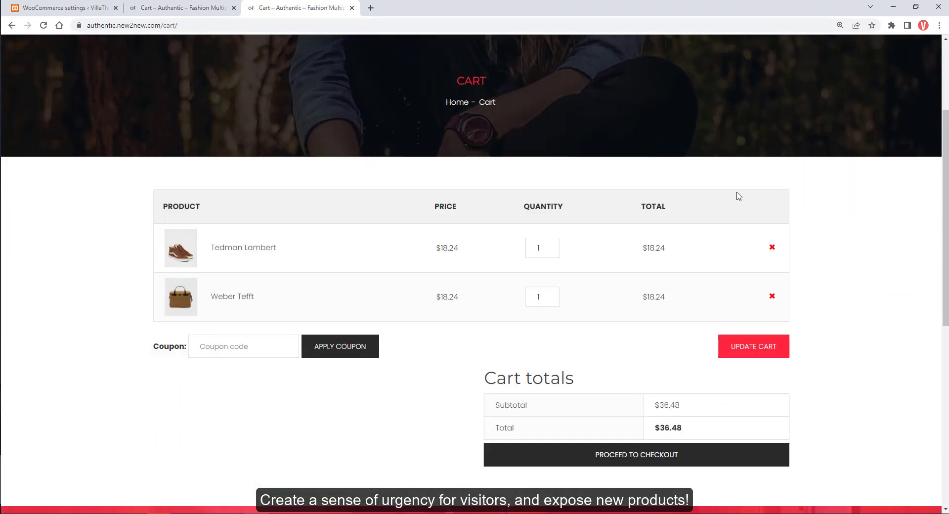
pyautogui.scroll(-1, 718, 273)
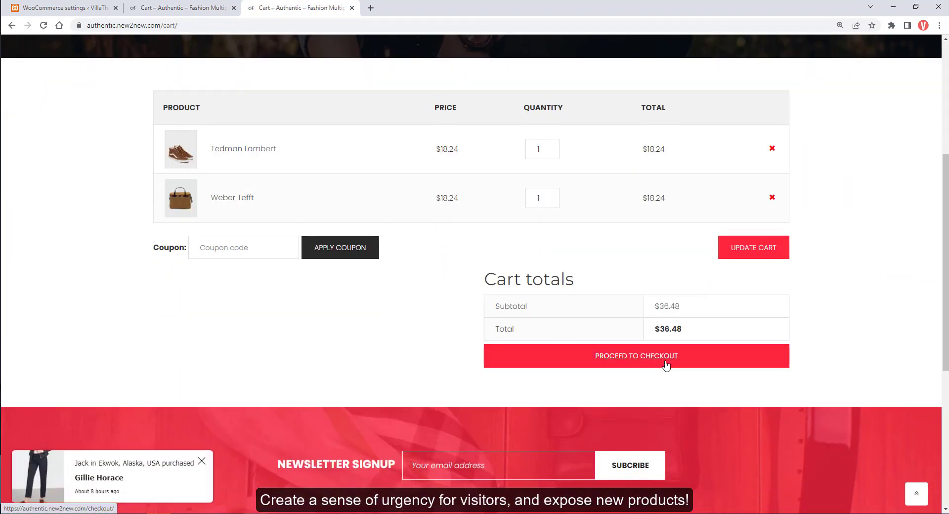
pyautogui.click(666, 364)
pyautogui.scroll(-5, 666, 365)
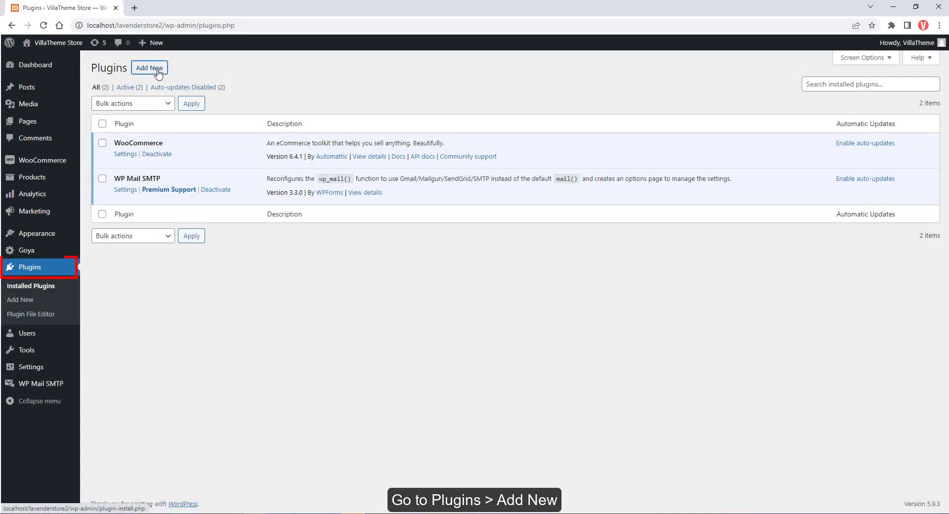
# Upload woocommerce-notification.zip as a new plugin, install it and activate it.
pyautogui.click(157, 71)
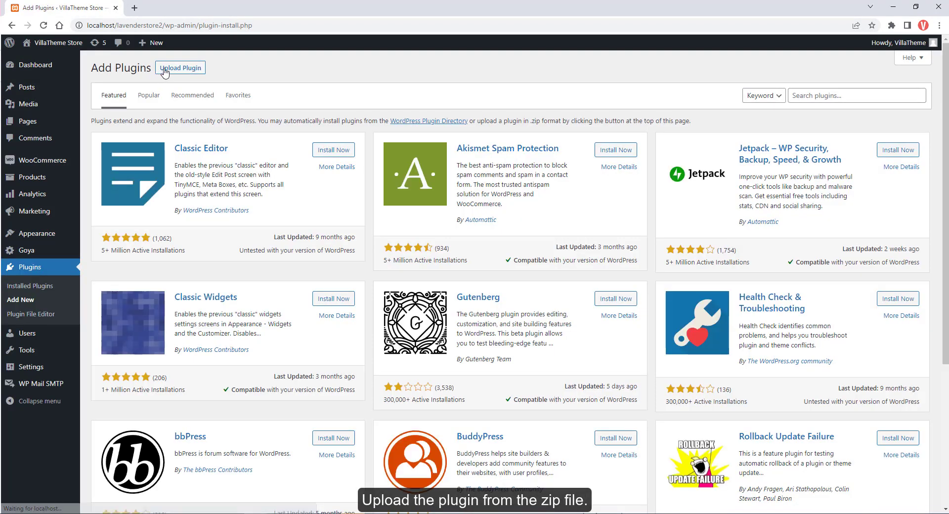
pyautogui.click(165, 69)
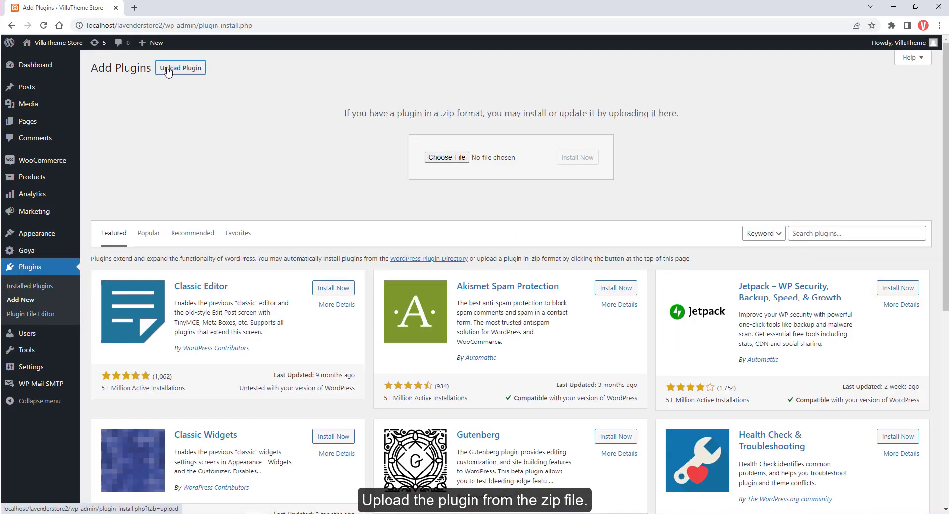
pyautogui.click(460, 159)
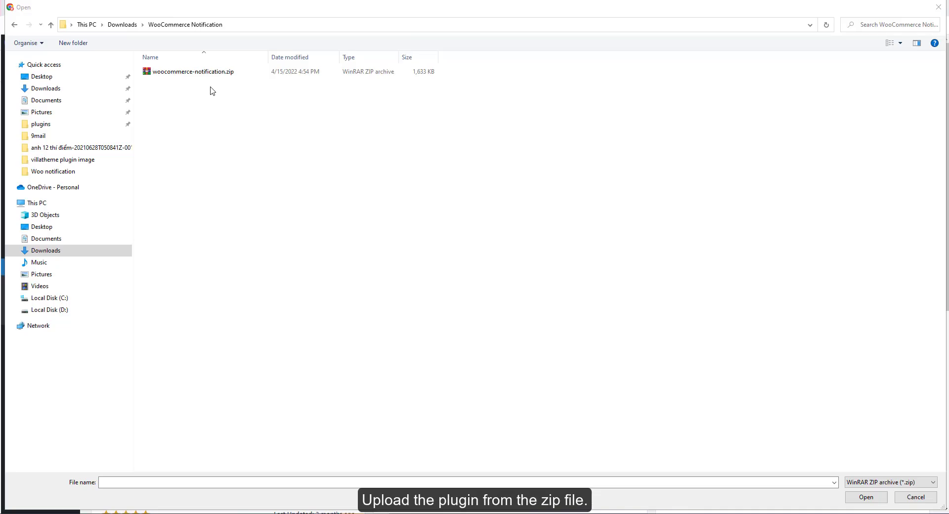
pyautogui.doubleClick(218, 71)
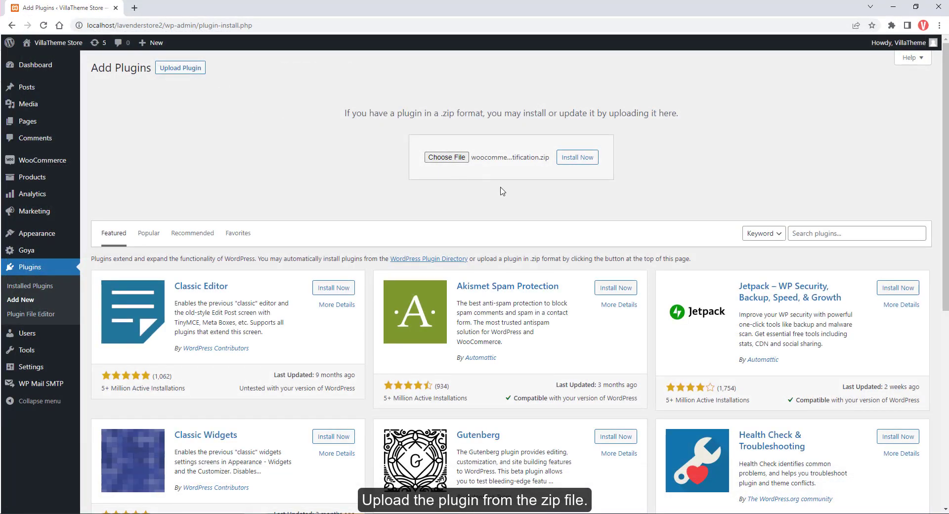
pyautogui.click(582, 165)
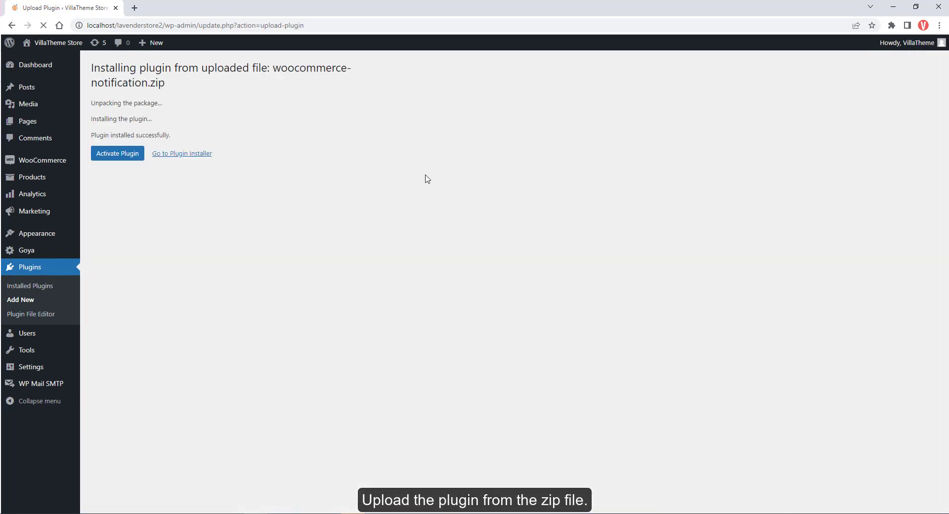
pyautogui.click(127, 157)
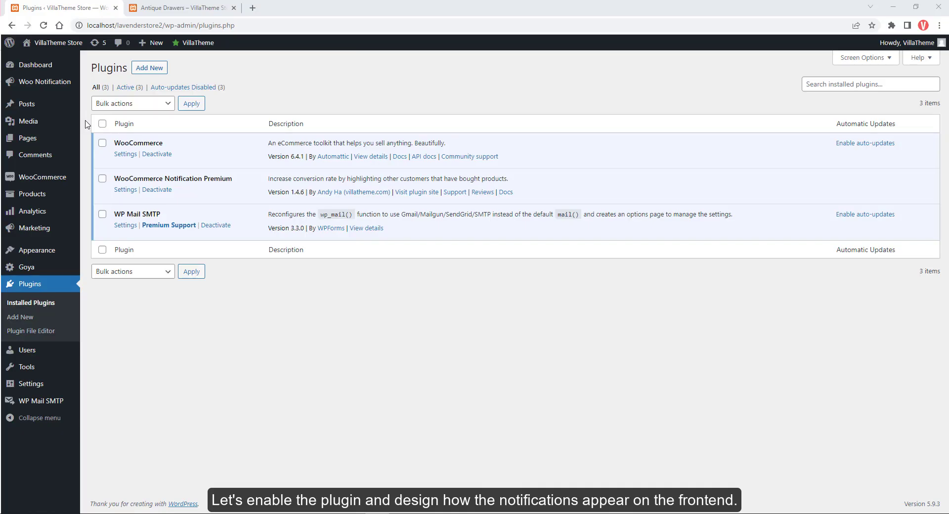
# In Woo Notification's General settings, toggle mobile notifications off and back on.
pyautogui.click(46, 82)
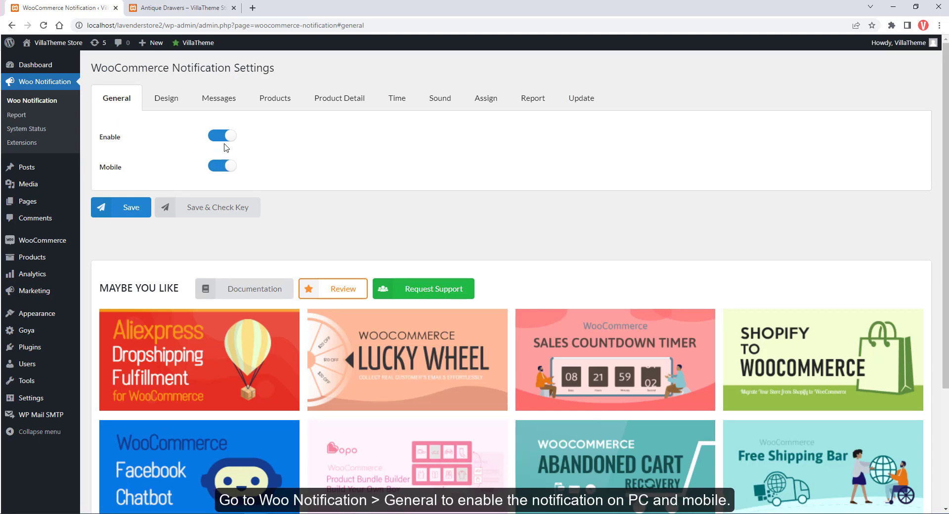
pyautogui.click(222, 168)
pyautogui.click(231, 170)
# In Design, set the highlight colour to deep purple and the text colour to near-black.
pyautogui.click(166, 106)
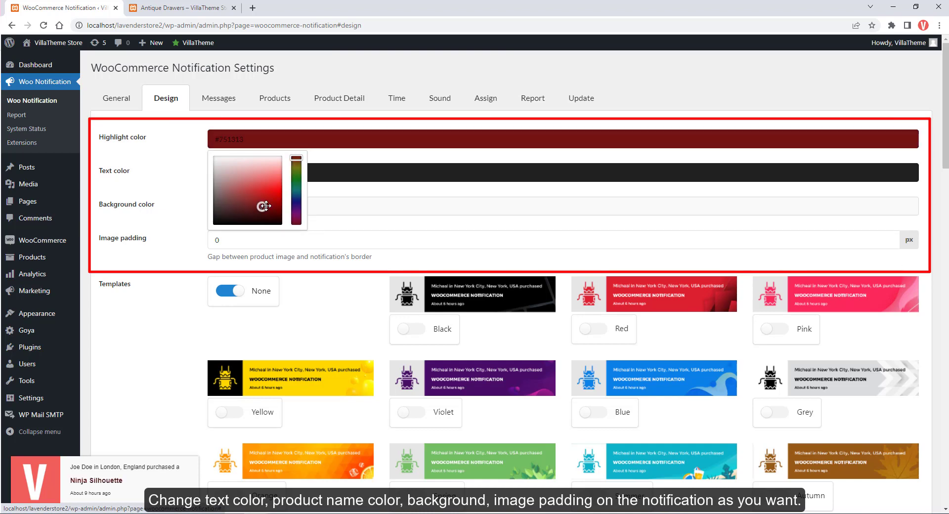
pyautogui.moveTo(221, 215); pyautogui.dragTo(266, 196)
pyautogui.moveTo(296, 157)
pyautogui.mouseDown()
pyautogui.moveTo(299, 182)
pyautogui.moveTo(255, 216)
pyautogui.mouseUp()
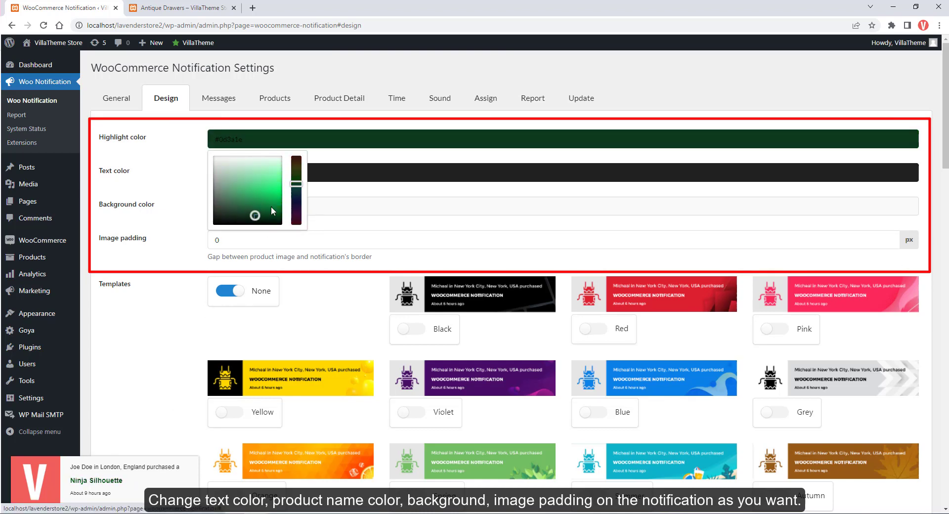
pyautogui.moveTo(297, 184)
pyautogui.mouseDown()
pyautogui.moveTo(297, 212)
pyautogui.moveTo(273, 202)
pyautogui.mouseUp()
pyautogui.click(192, 236)
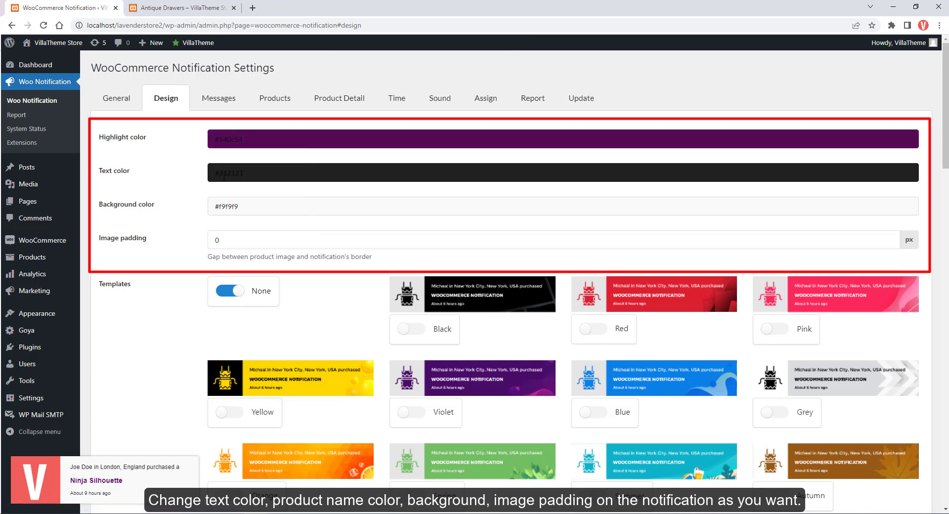
pyautogui.click(221, 173)
pyautogui.moveTo(214, 254); pyautogui.dragTo(218, 279)
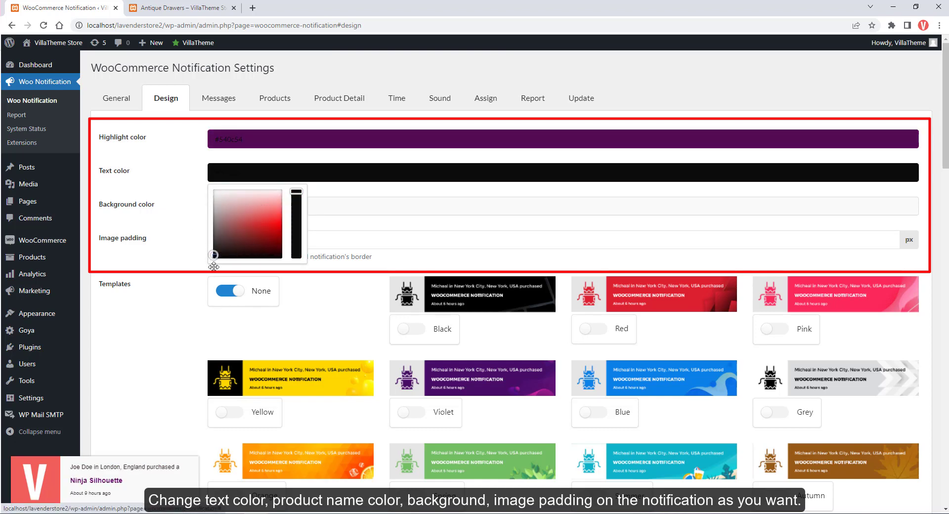
pyautogui.click(192, 285)
# Set the background colour to white and the image padding to 0.
pyautogui.click(241, 210)
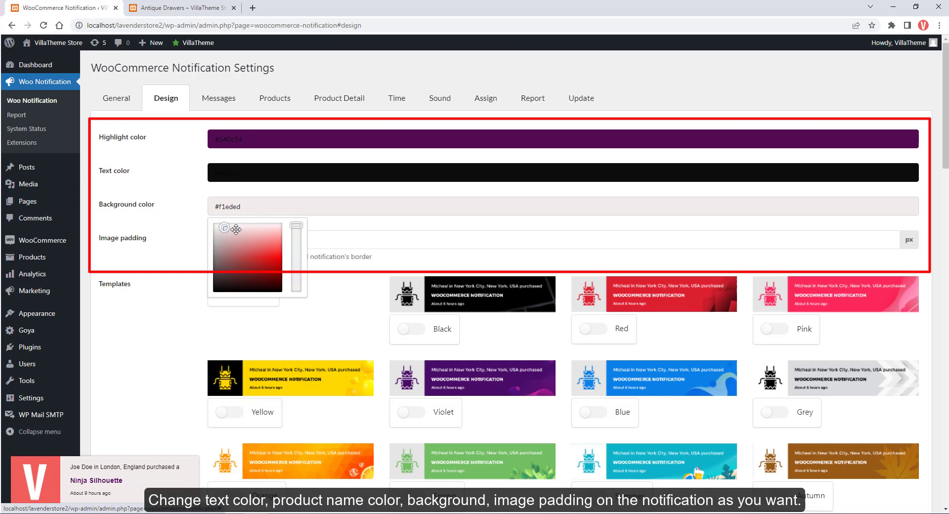
pyautogui.moveTo(237, 232)
pyautogui.mouseDown()
pyautogui.moveTo(296, 260)
pyautogui.moveTo(210, 219)
pyautogui.mouseUp()
pyautogui.click(295, 321)
pyautogui.click(297, 206)
pyautogui.click(171, 241)
pyautogui.doubleClick(208, 236)
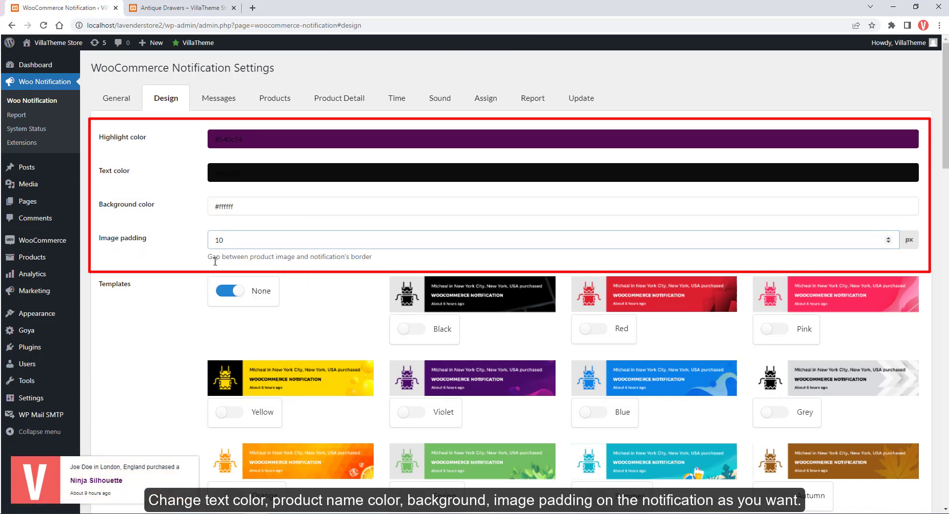
pyautogui.click(7, 473)
pyautogui.doubleClick(247, 239)
pyautogui.write('0')
pyautogui.click(196, 279)
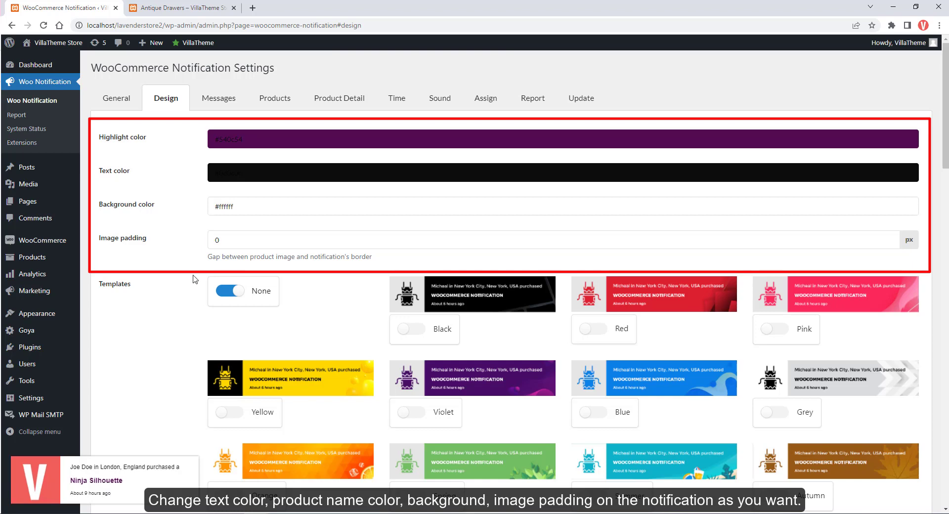
# Preview the Black, Red, Pink, Yellow, Violet and Blue templates, then apply Christmas.
pyautogui.scroll(-3, 213, 222)
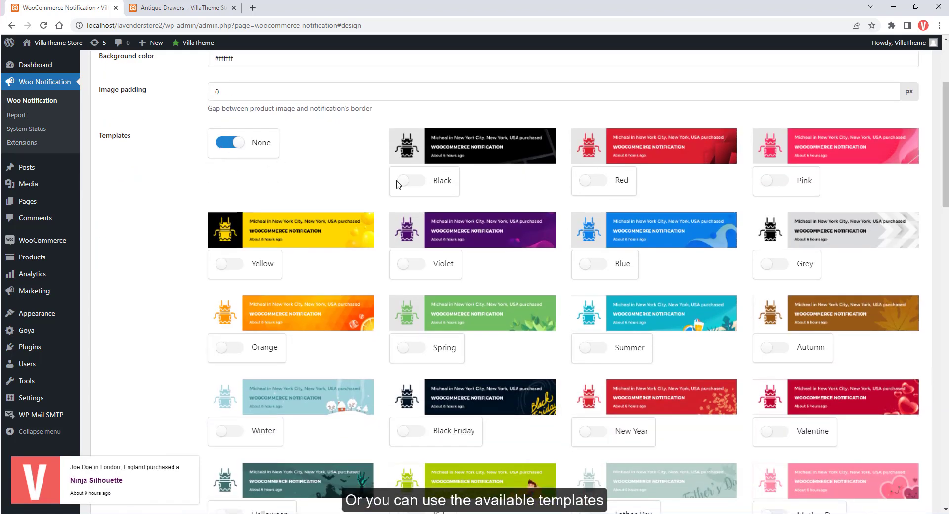
pyautogui.click(404, 181)
pyautogui.click(593, 181)
pyautogui.click(775, 181)
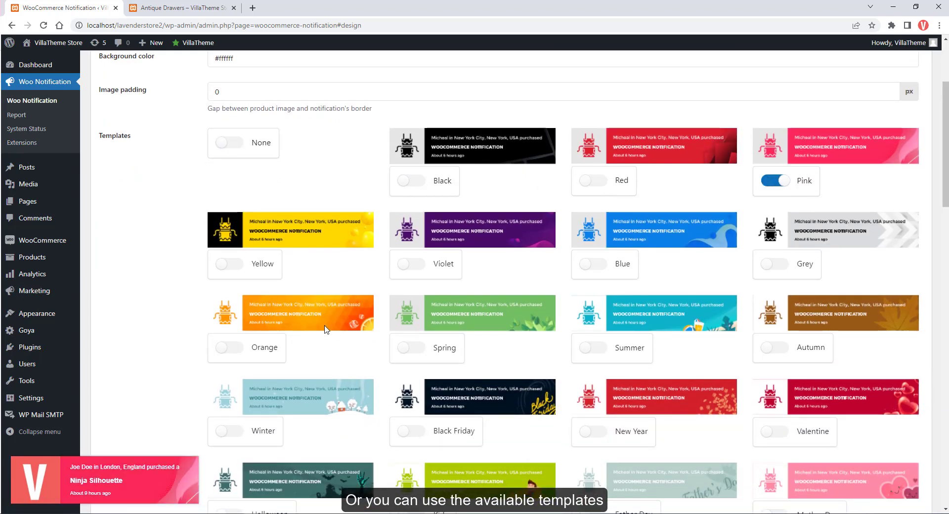
pyautogui.click(228, 264)
pyautogui.click(410, 264)
pyautogui.click(592, 264)
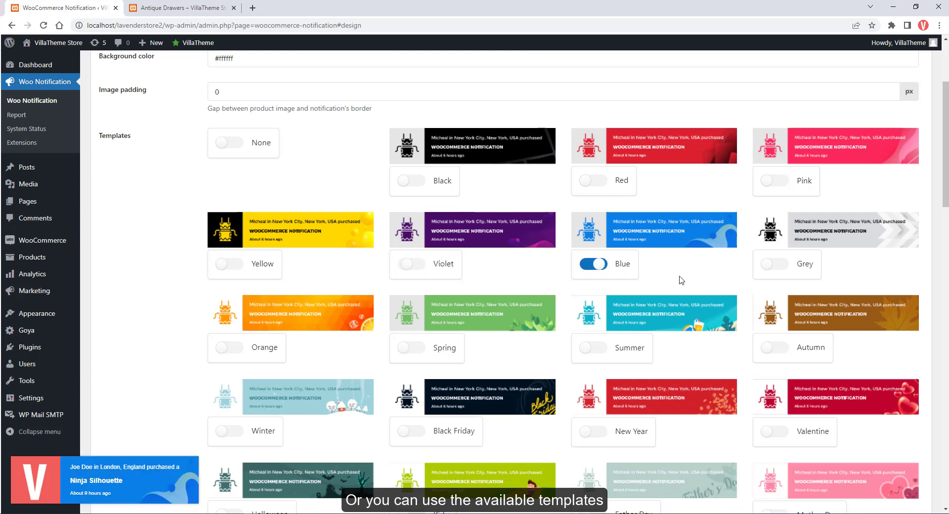
pyautogui.scroll(-4, 681, 279)
pyautogui.click(599, 405)
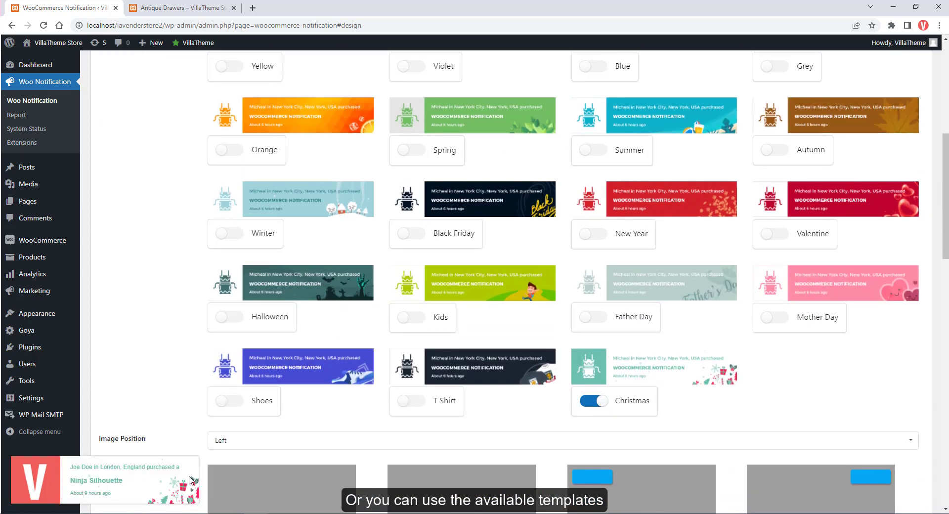
# Recolour the Christmas template's highlight to near-black and its text to black.
pyautogui.scroll(5, 166, 314)
pyautogui.scroll(2, 166, 314)
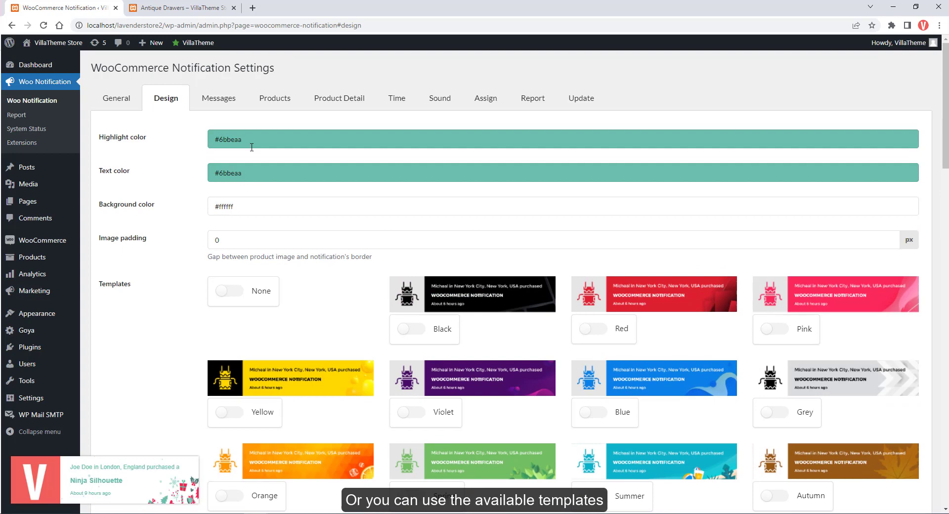
pyautogui.click(251, 147)
pyautogui.click(214, 212)
pyautogui.moveTo(215, 213); pyautogui.dragTo(189, 239)
pyautogui.press('Tab')
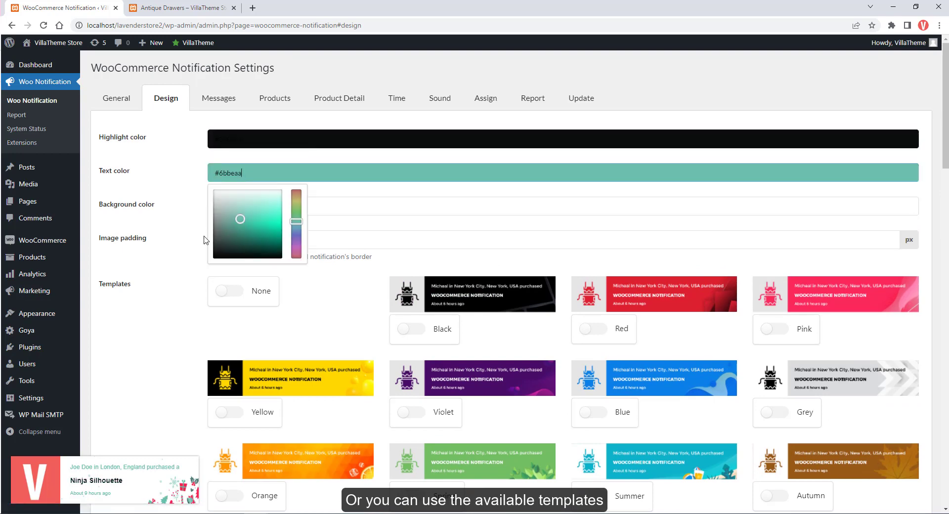
pyautogui.moveTo(241, 218); pyautogui.dragTo(212, 258)
pyautogui.click(159, 311)
pyautogui.scroll(-4, 163, 311)
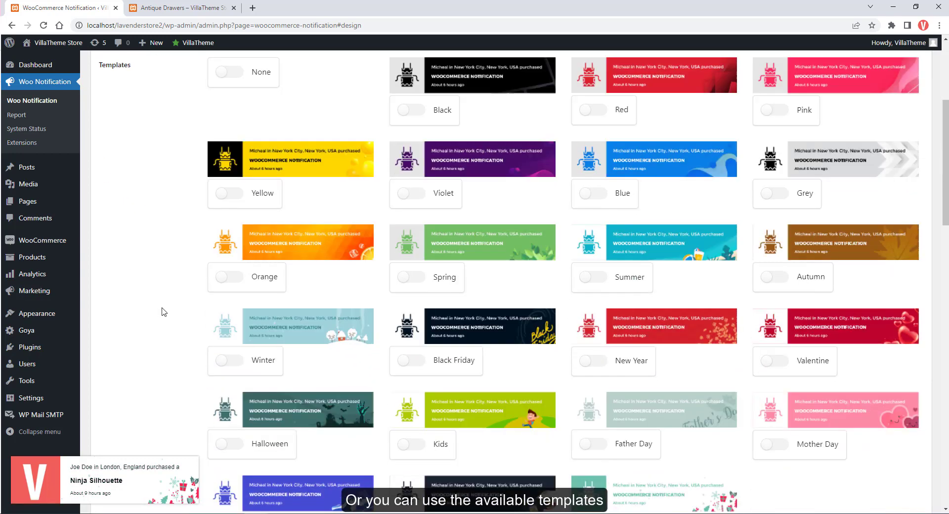
pyautogui.scroll(-5, 164, 315)
pyautogui.scroll(-1, 165, 315)
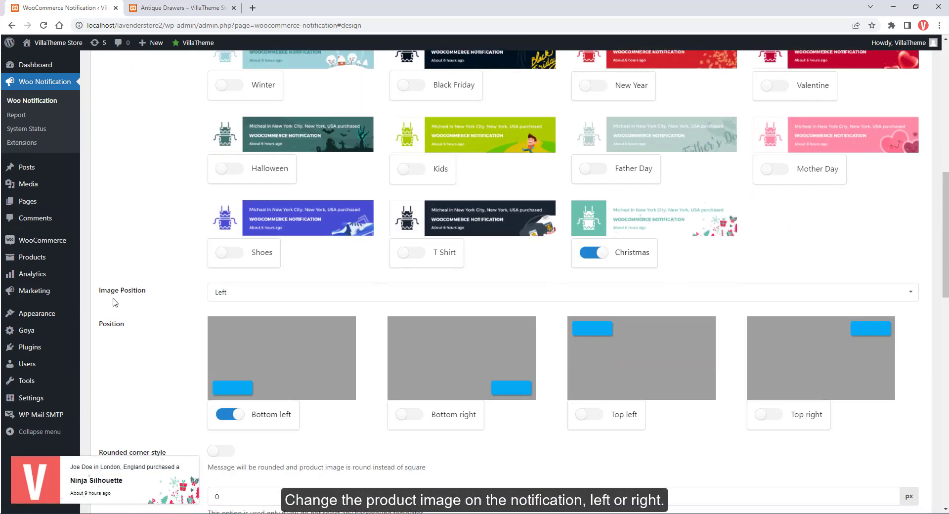
# Put the product image on the left and the popup at the bottom left.
pyautogui.click(222, 295)
pyautogui.click(233, 335)
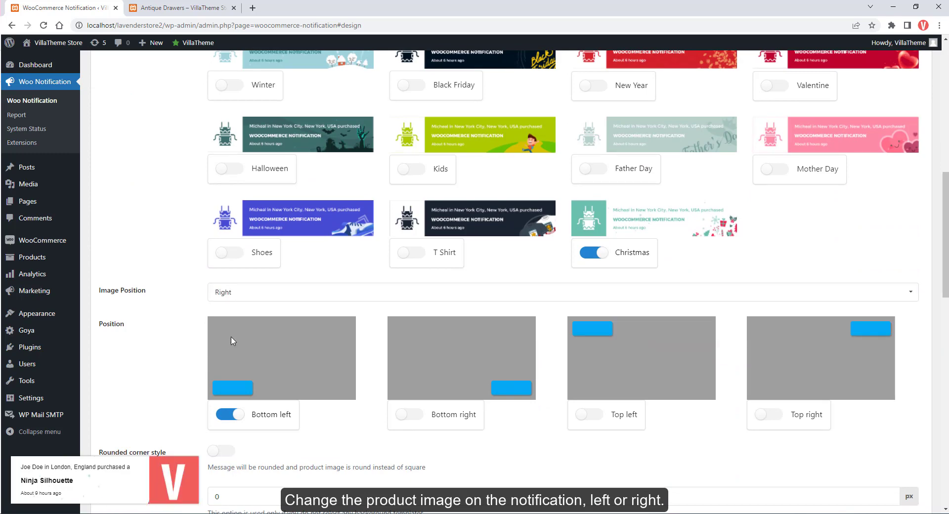
pyautogui.click(229, 293)
pyautogui.click(235, 312)
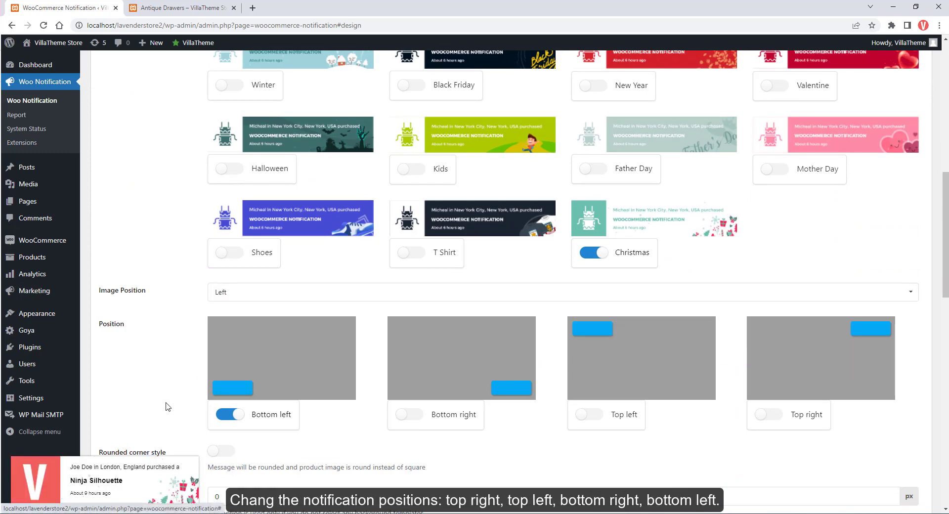
pyautogui.scroll(-3, 168, 403)
pyautogui.click(421, 268)
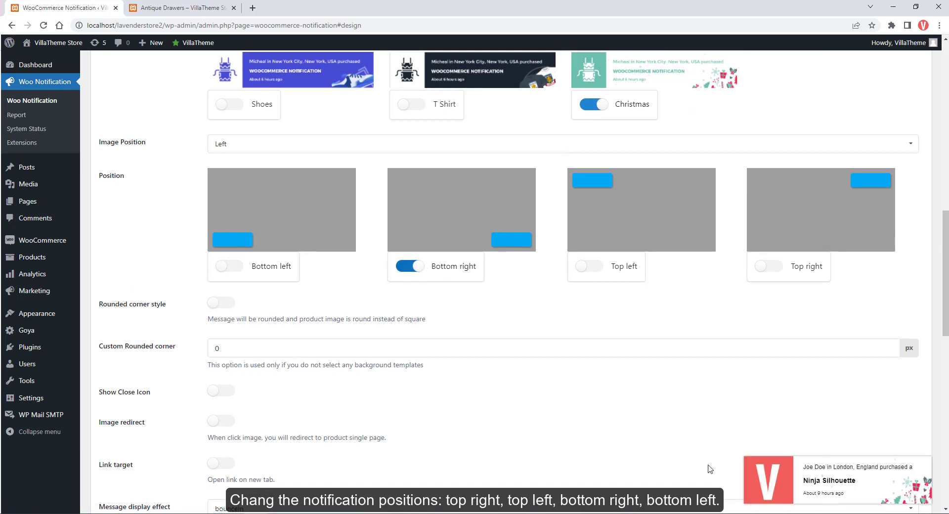
pyautogui.click(591, 268)
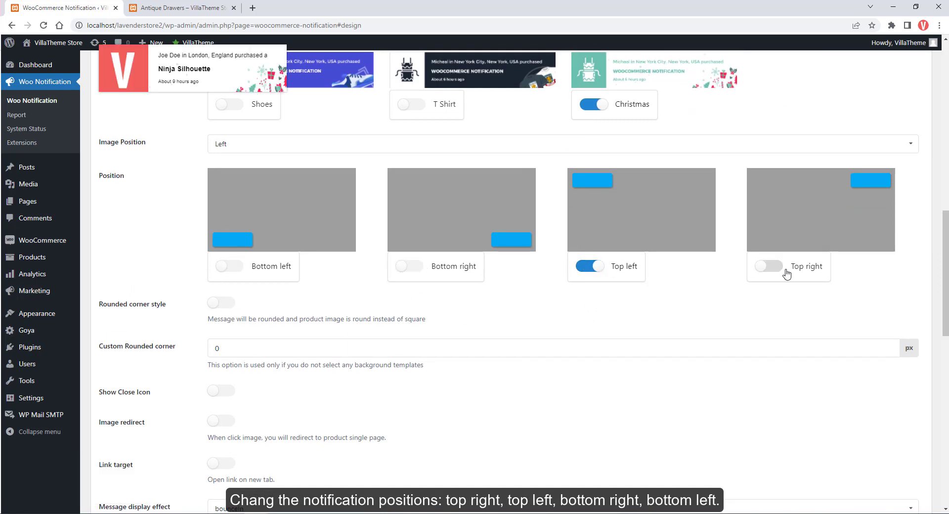
pyautogui.click(767, 267)
pyautogui.click(230, 267)
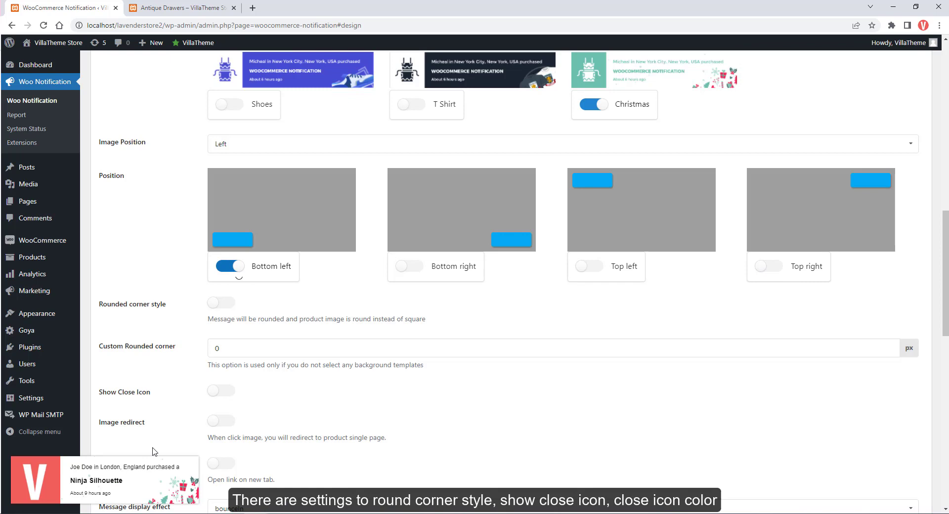
pyautogui.scroll(-1, 212, 373)
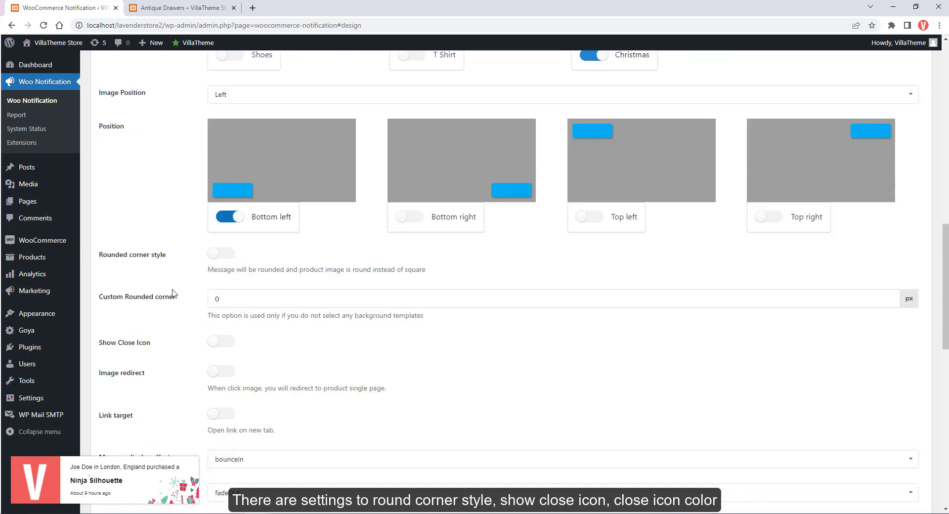
# Enable rounded corners and a nearly black close icon with a 12-hour close time.
pyautogui.click(228, 254)
pyautogui.click(223, 257)
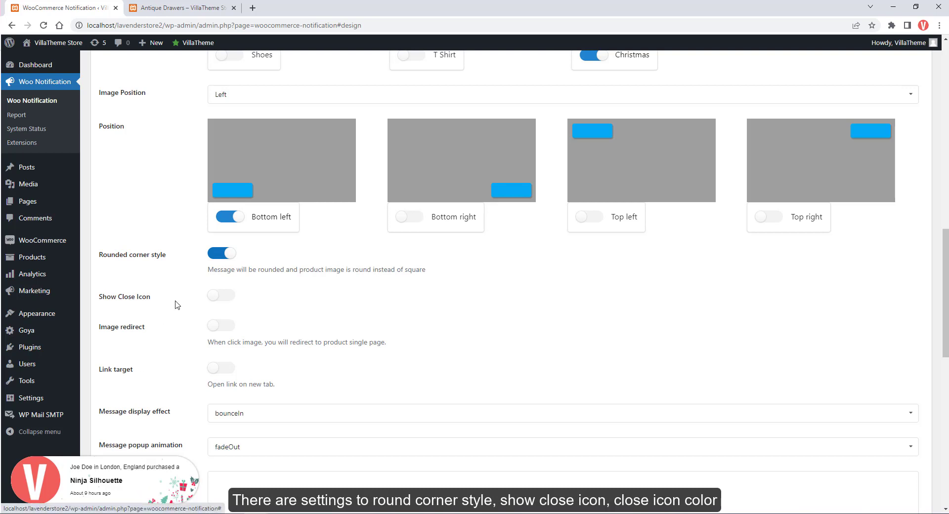
pyautogui.click(221, 296)
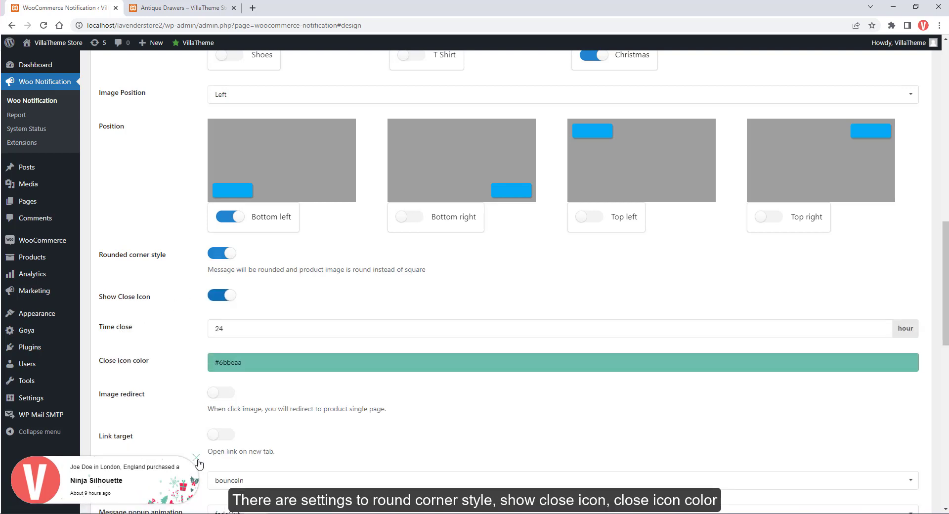
pyautogui.moveTo(235, 327); pyautogui.dragTo(204, 336)
pyautogui.write('12')
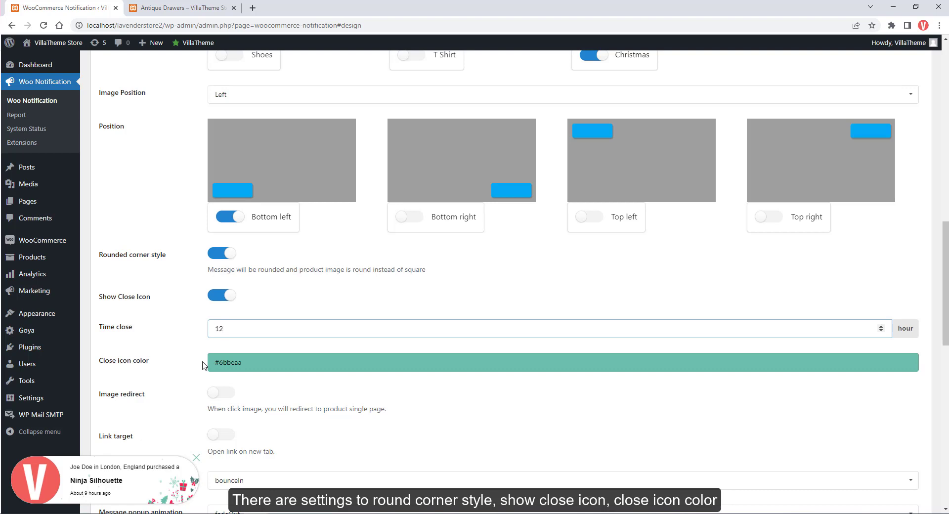
pyautogui.click(228, 368)
pyautogui.moveTo(221, 438); pyautogui.dragTo(253, 439)
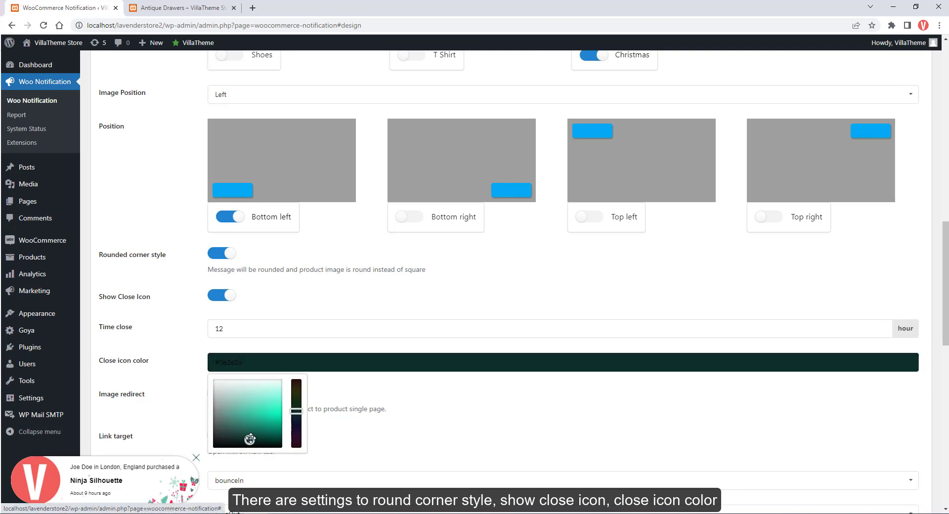
pyautogui.moveTo(292, 412); pyautogui.dragTo(296, 396)
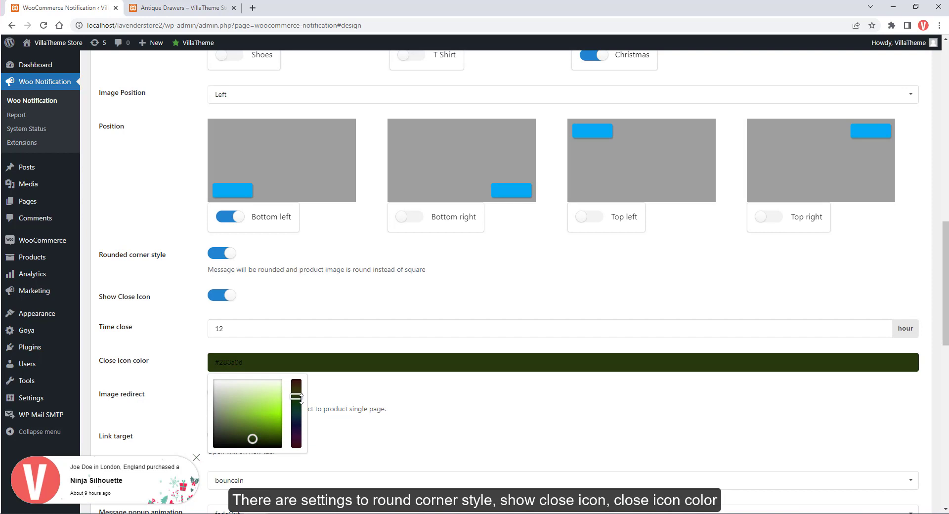
pyautogui.moveTo(253, 432); pyautogui.dragTo(221, 442)
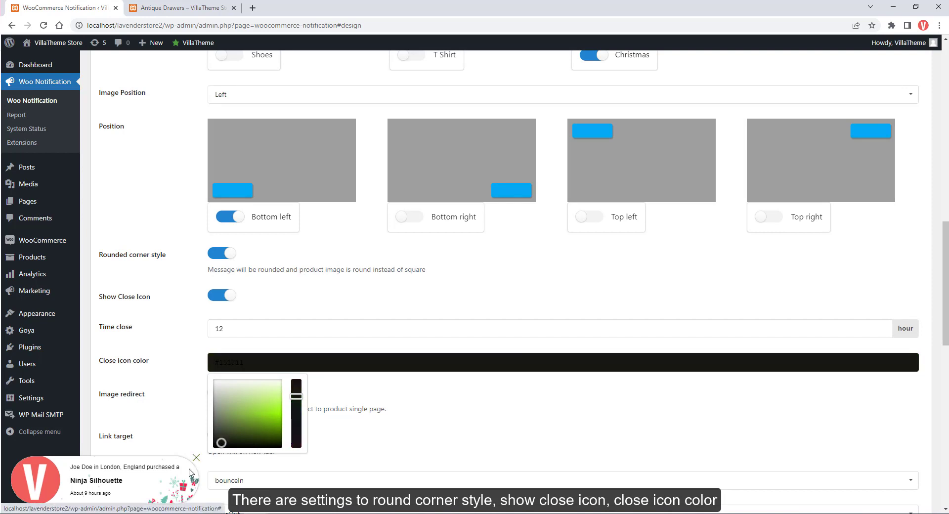
pyautogui.click(171, 400)
# Make the popup image link to the product page, opening in a new tab.
pyautogui.scroll(-2, 163, 369)
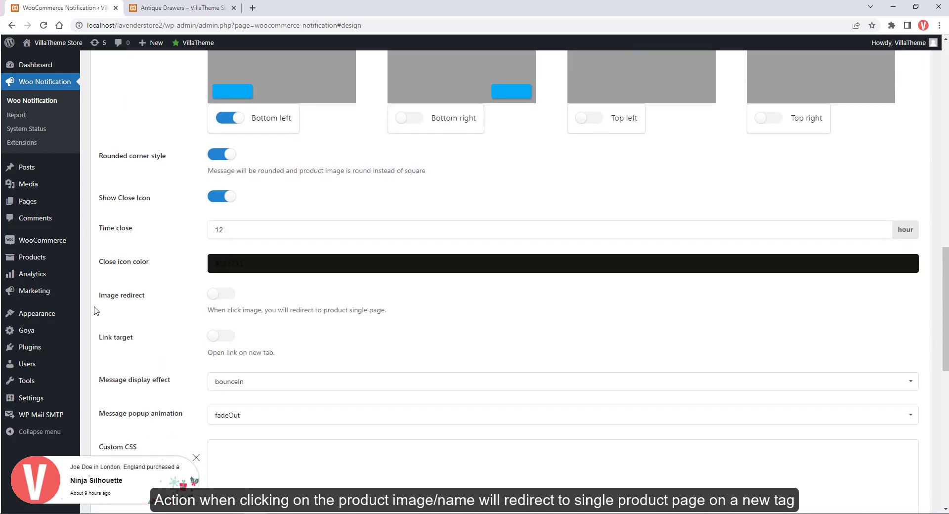
pyautogui.click(222, 293)
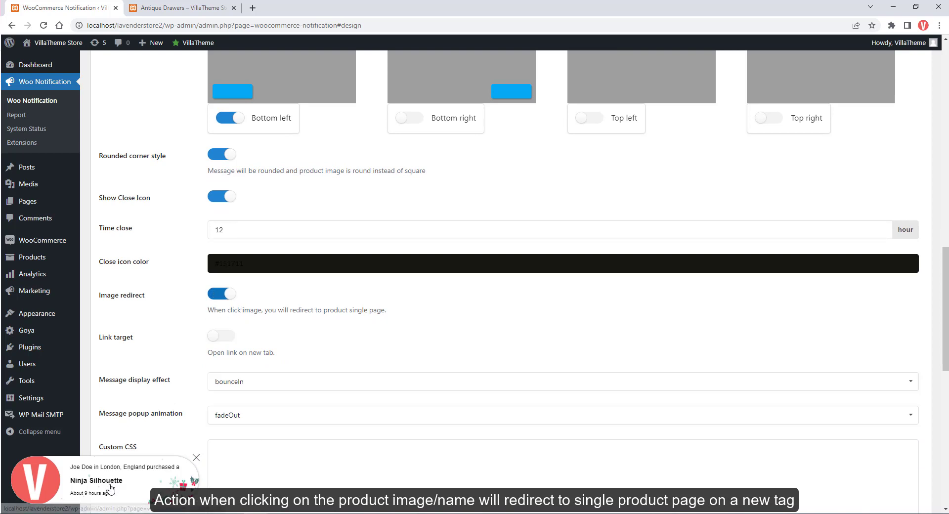
pyautogui.click(225, 337)
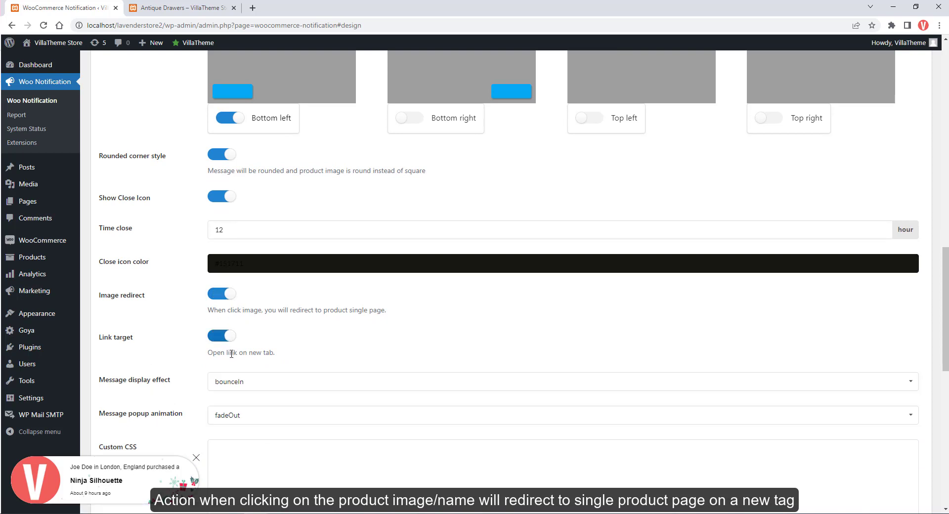
pyautogui.scroll(-1, 128, 340)
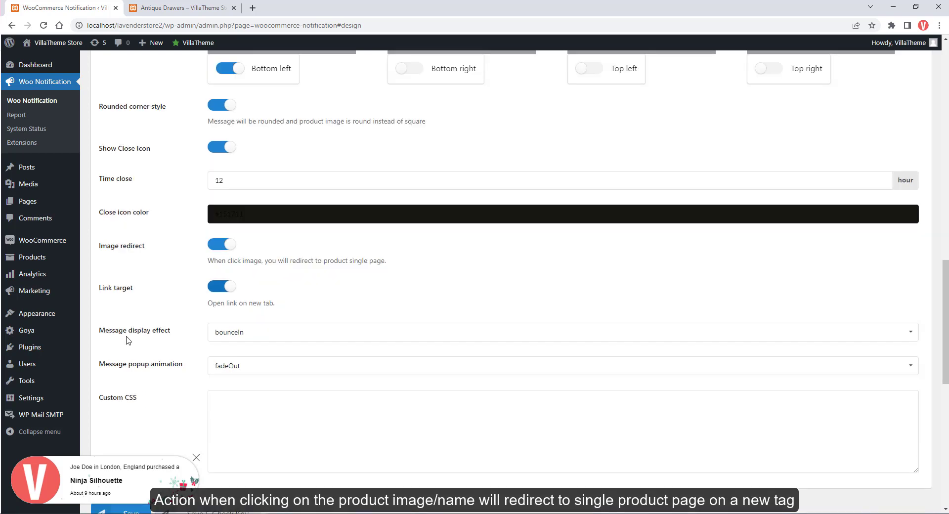
# Preview display effects from bounceInDown through flipInX to lightSpeedIn.
pyautogui.click(239, 336)
pyautogui.click(245, 365)
pyautogui.click(248, 333)
pyautogui.click(253, 377)
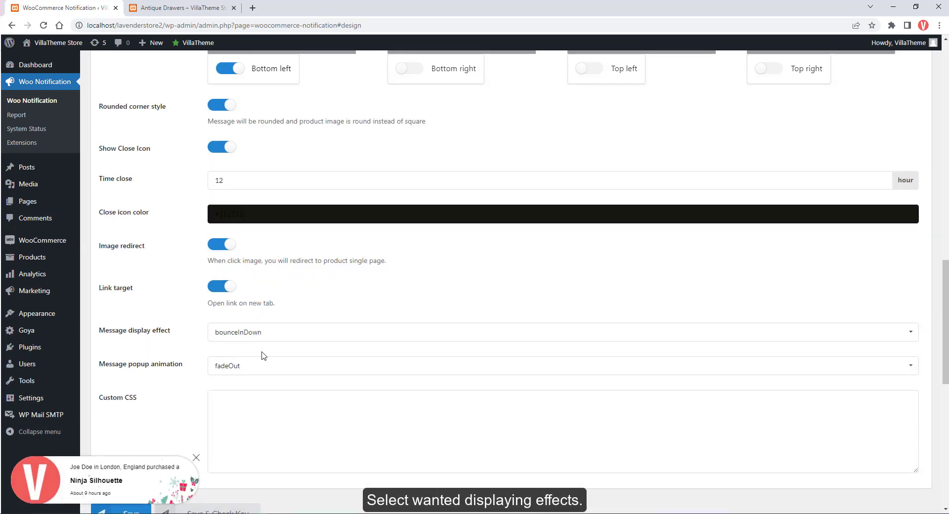
pyautogui.click(262, 333)
pyautogui.click(262, 394)
pyautogui.click(270, 333)
pyautogui.click(255, 419)
pyautogui.click(255, 332)
pyautogui.click(250, 429)
pyautogui.click(255, 332)
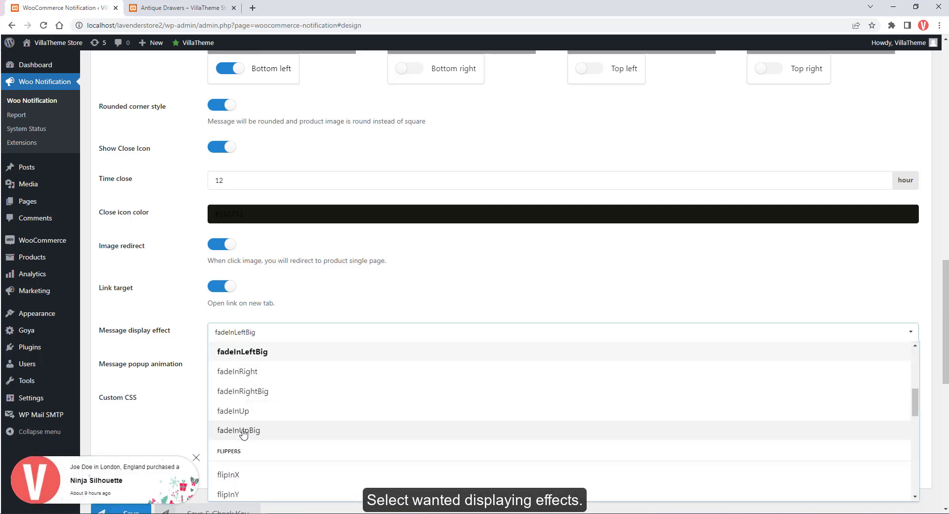
pyautogui.click(229, 474)
pyautogui.click(243, 336)
pyautogui.click(240, 416)
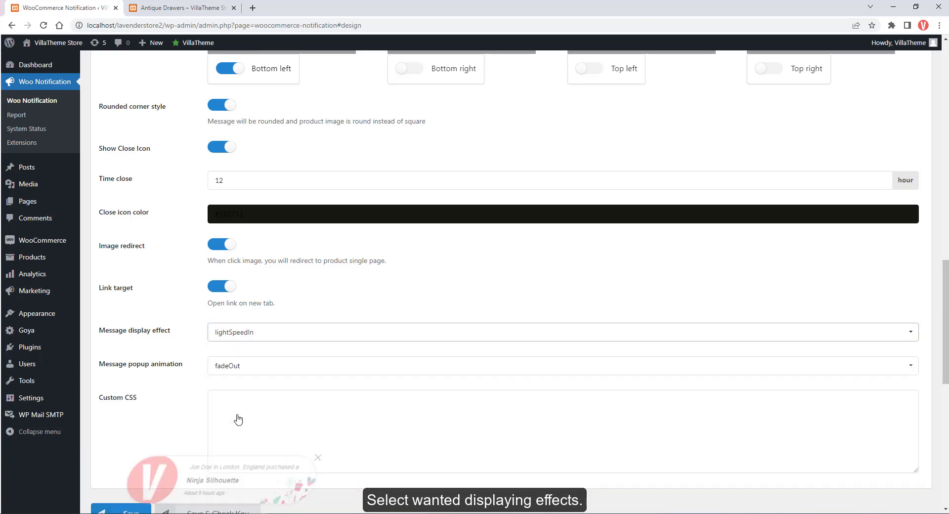
# Choose fadeInUp as the display effect and save the design settings.
pyautogui.click(259, 336)
pyautogui.scroll(3, 246, 396)
pyautogui.scroll(1, 243, 406)
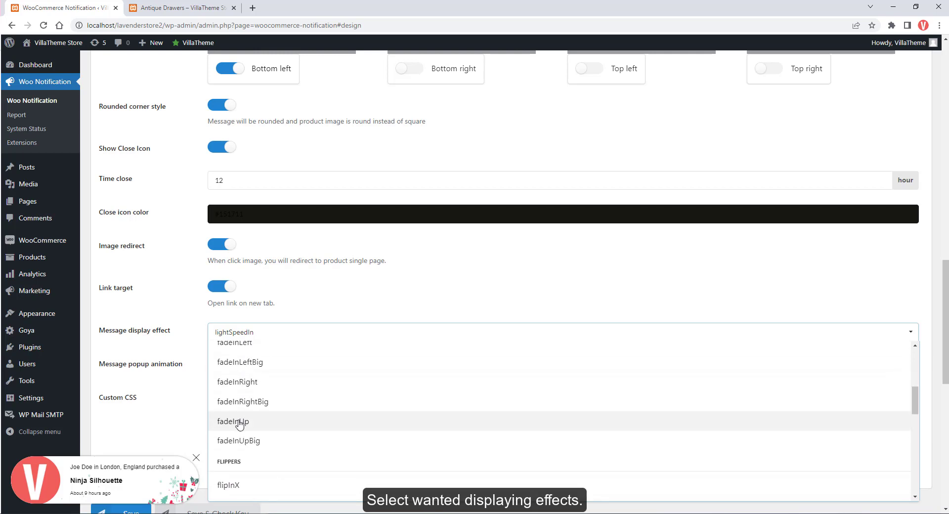
pyautogui.click(239, 422)
pyautogui.scroll(-1, 197, 410)
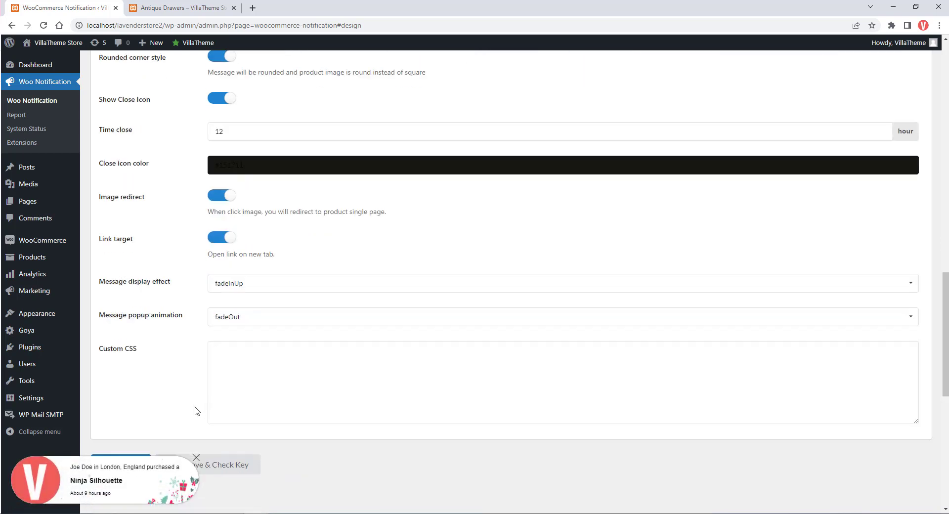
pyautogui.scroll(-2, 196, 410)
pyautogui.click(147, 371)
pyautogui.hotkey('ctrl', 'Tab')
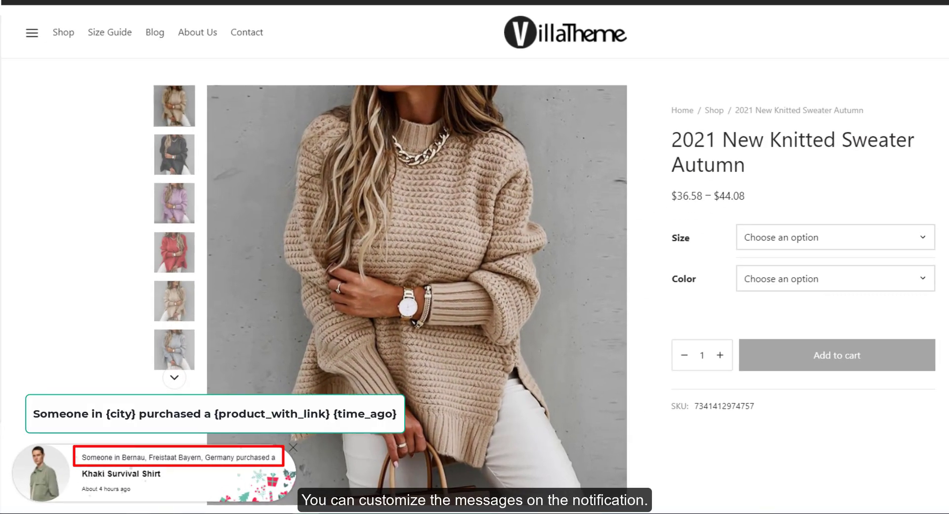
# Open Khaki Survival Shirt through the product link in the bottom-left purchase popup.
pyautogui.click(130, 477)
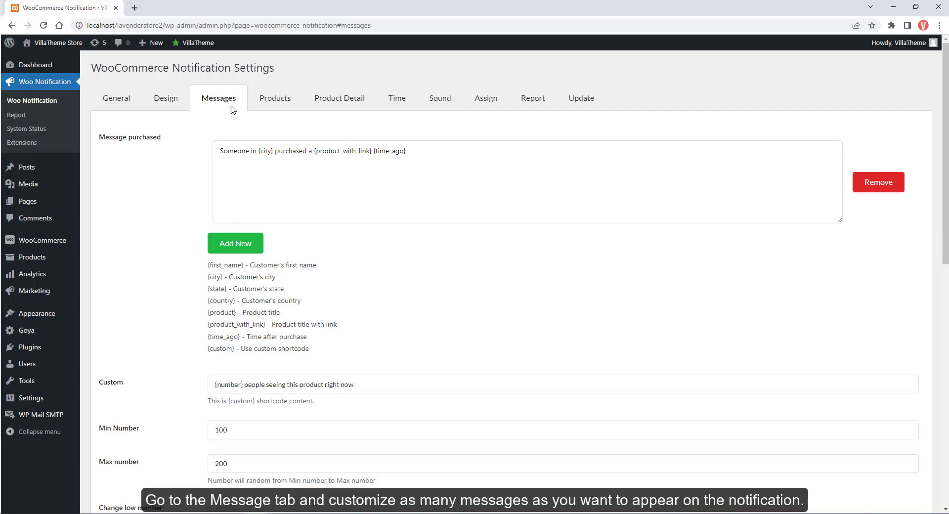
# Add a second purchase message, clear its copied text, and insert {first_name}.
pyautogui.click(256, 249)
pyautogui.click(261, 264)
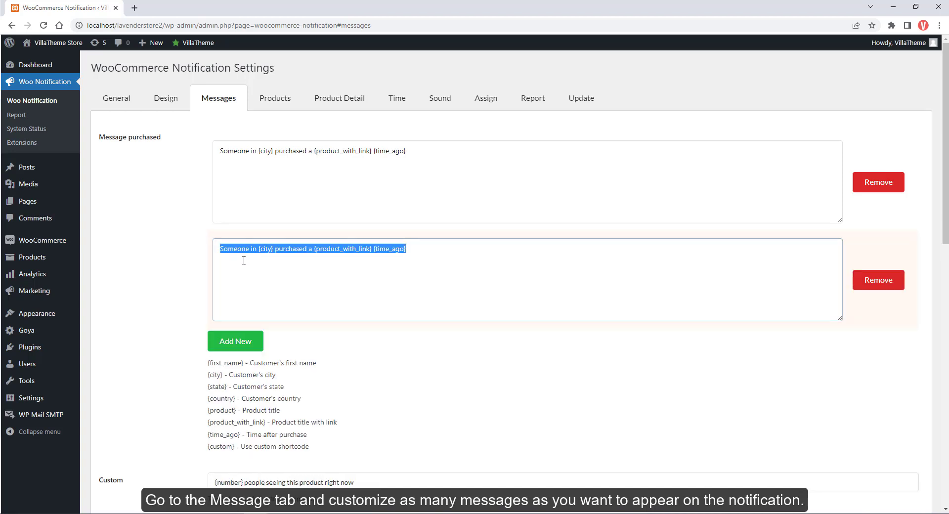
pyautogui.press('BackSpace')
pyautogui.scroll(-2, 382, 334)
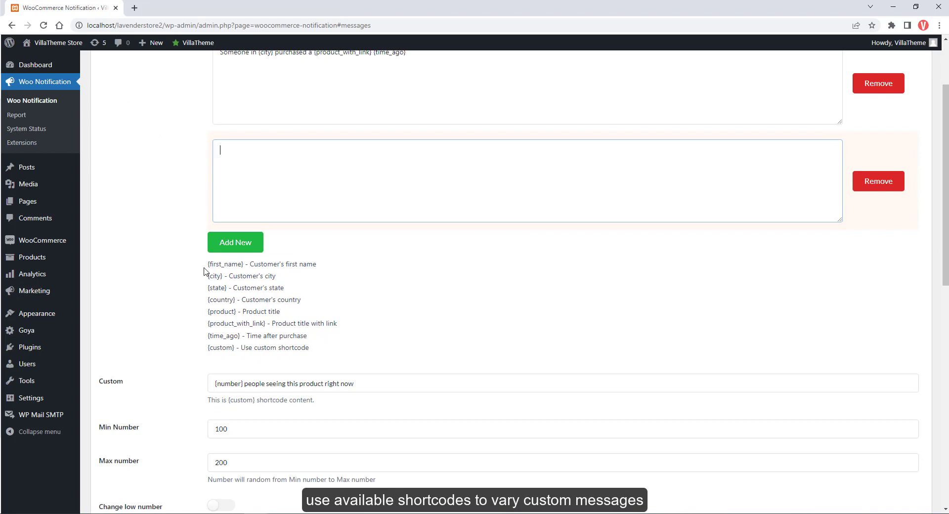
pyautogui.moveTo(208, 264); pyautogui.dragTo(240, 264)
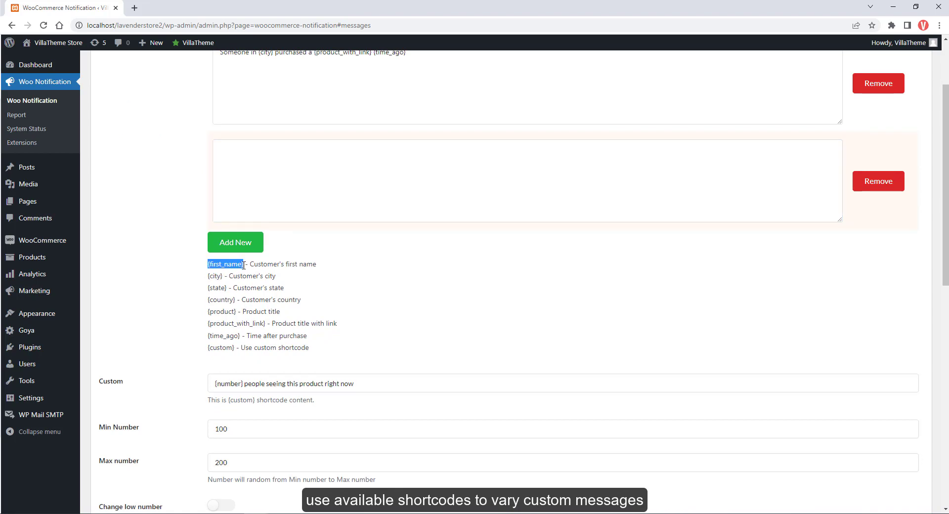
pyautogui.click(257, 152)
pyautogui.write('{first_name}')
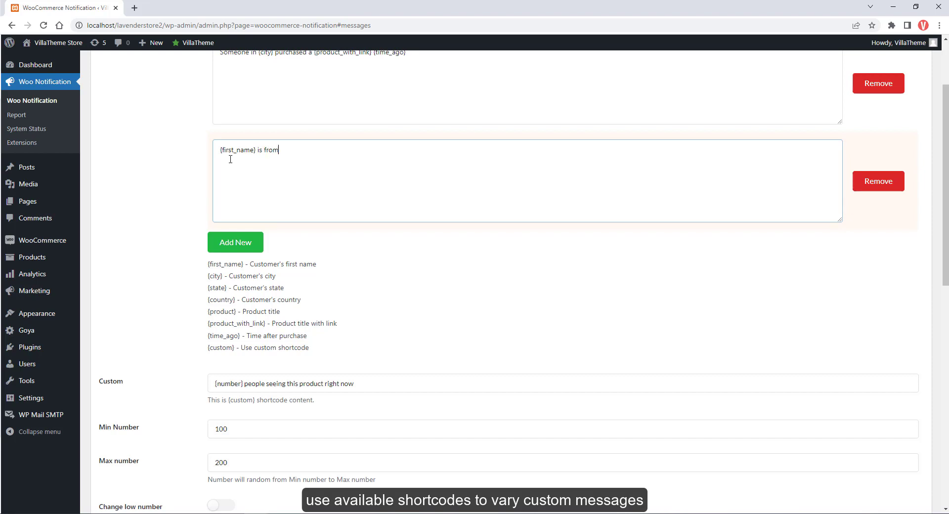
# Fill the second message with the {city}, {country} and {product_with_link} shortcodes.
pyautogui.moveTo(206, 276); pyautogui.dragTo(224, 275)
pyautogui.click(323, 150)
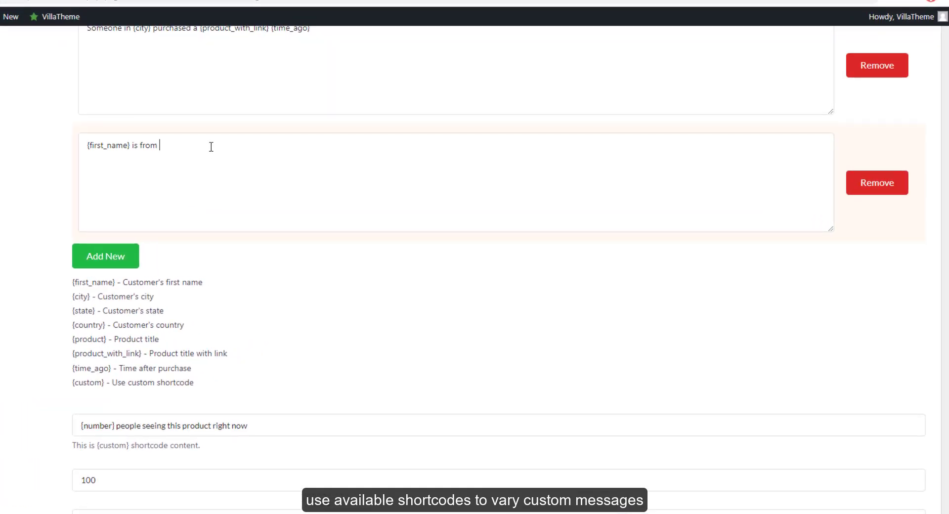
pyautogui.write('{city}')
pyautogui.moveTo(72, 325); pyautogui.dragTo(106, 325)
pyautogui.hotkey('ctrl', 'c')
pyautogui.click(212, 149)
pyautogui.hotkey('ctrl', 'v')
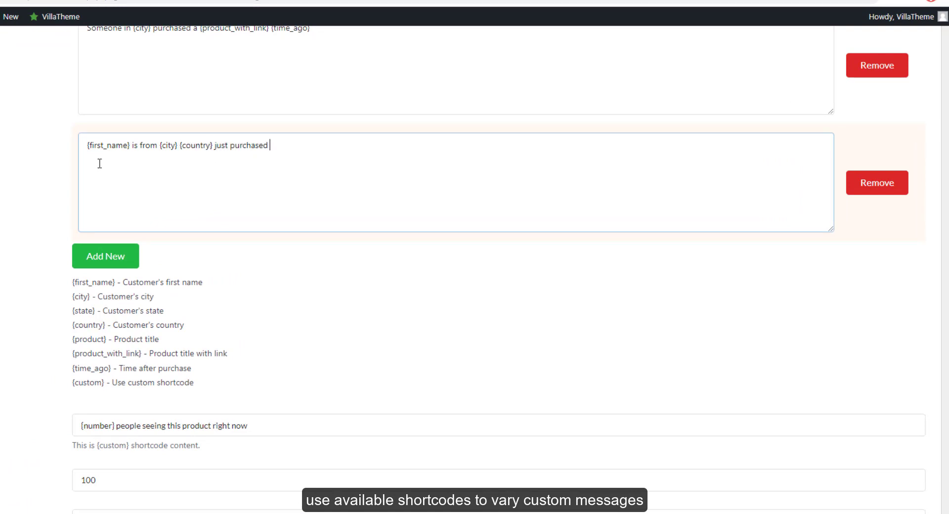
pyautogui.moveTo(72, 353); pyautogui.dragTo(141, 353)
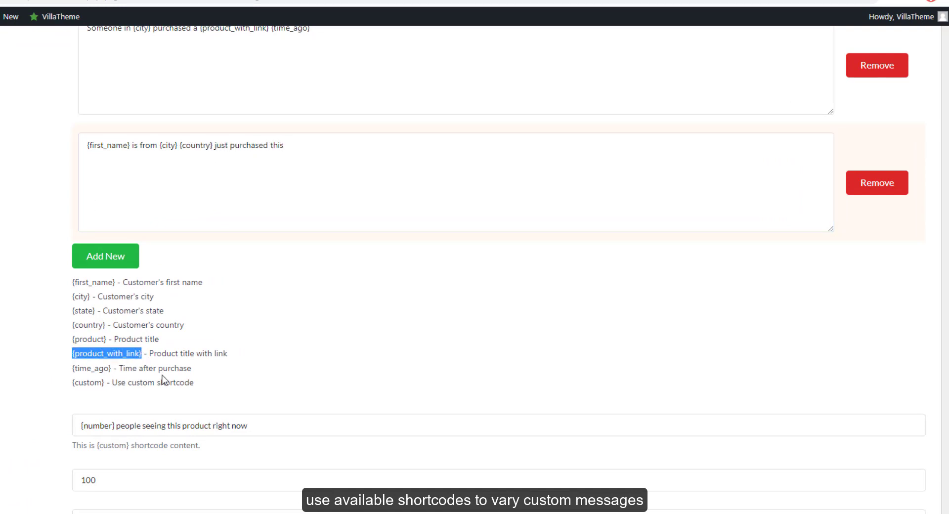
pyautogui.hotkey('ctrl', 'c')
pyautogui.click(349, 181)
pyautogui.hotkey('ctrl', 'v')
# Add a third message reading '{product_with_link} has ... {number} people viewed recently'.
pyautogui.click(134, 271)
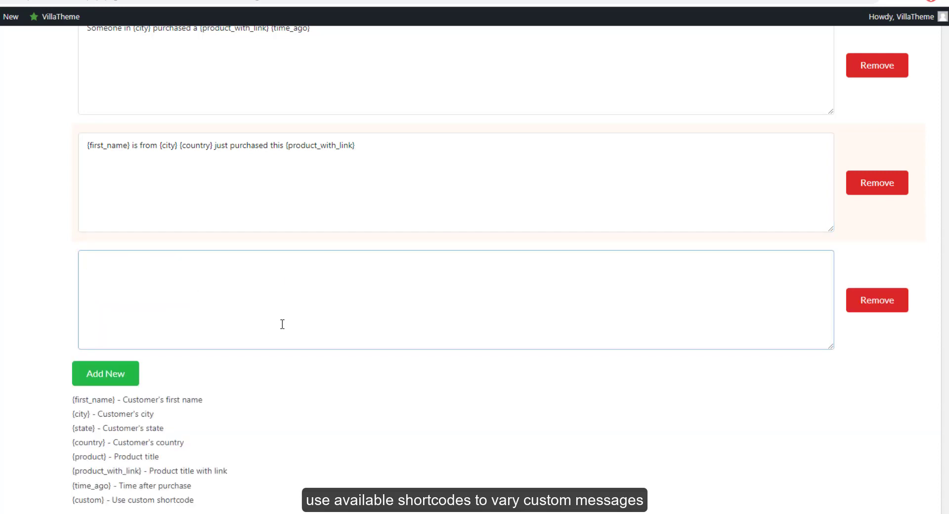
pyautogui.moveTo(72, 471); pyautogui.dragTo(141, 470)
pyautogui.hotkey('ctrl', 'c')
pyautogui.click(169, 262)
pyautogui.hotkey('ctrl', 'v')
pyautogui.write('ha')
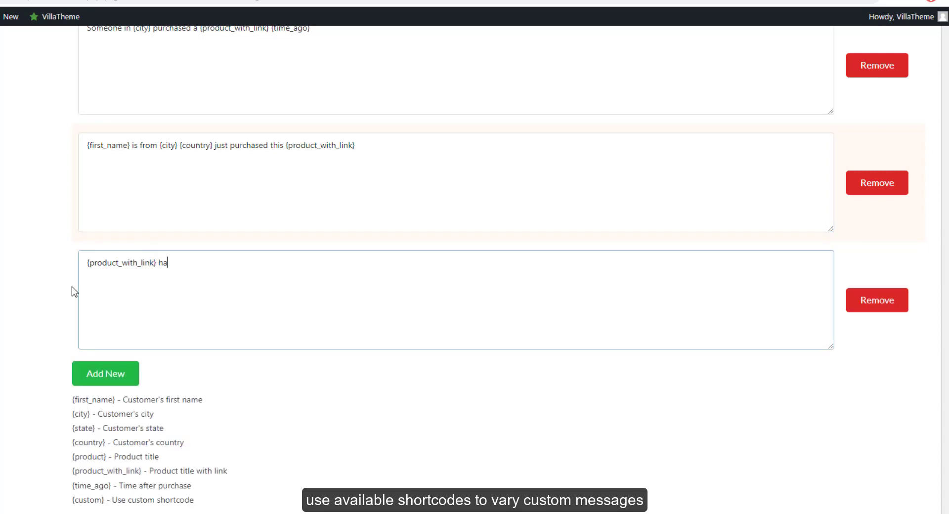
pyautogui.write('s just')
pyautogui.press('BackSpace')
pyautogui.press('BackSpace')
pyautogui.press('BackSpace')
pyautogui.click(195, 267)
pyautogui.write('{number} people viewed recently')
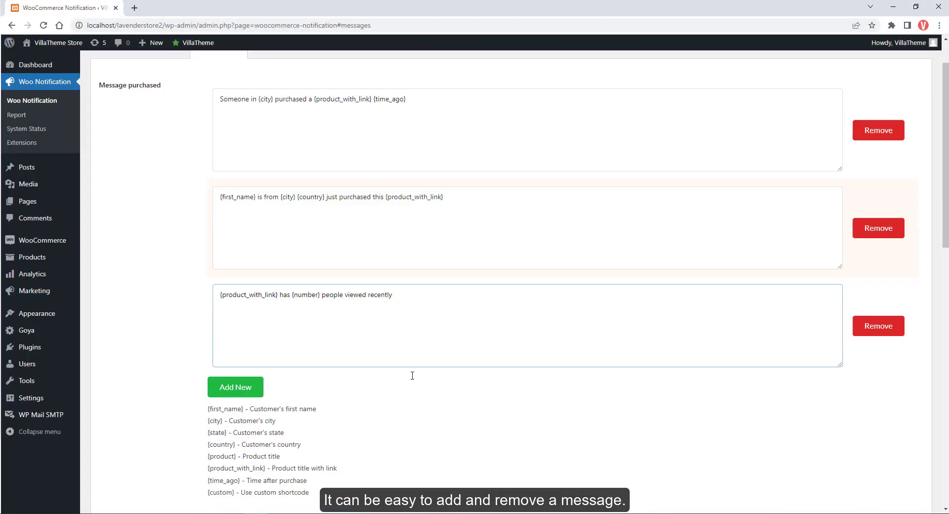
# Add a fourth message, then remove it again after confirming.
pyautogui.scroll(-1, 412, 376)
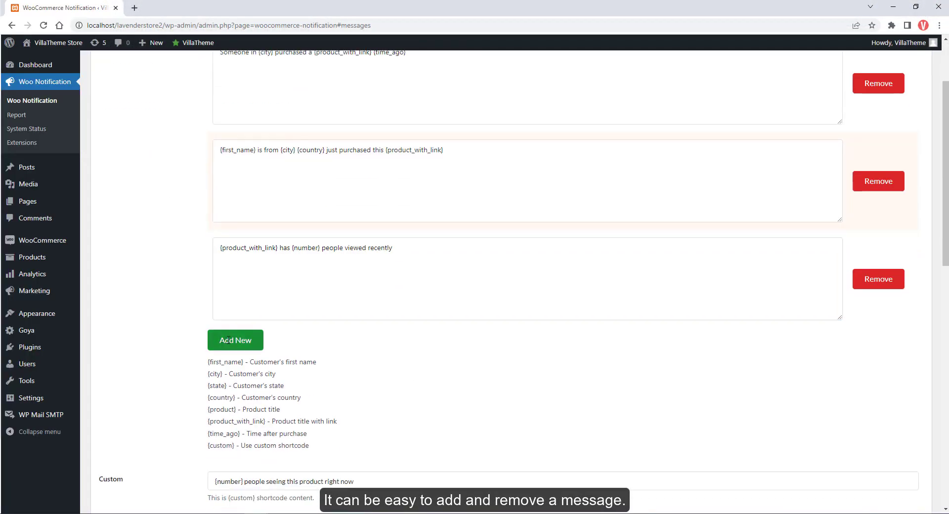
pyautogui.click(247, 341)
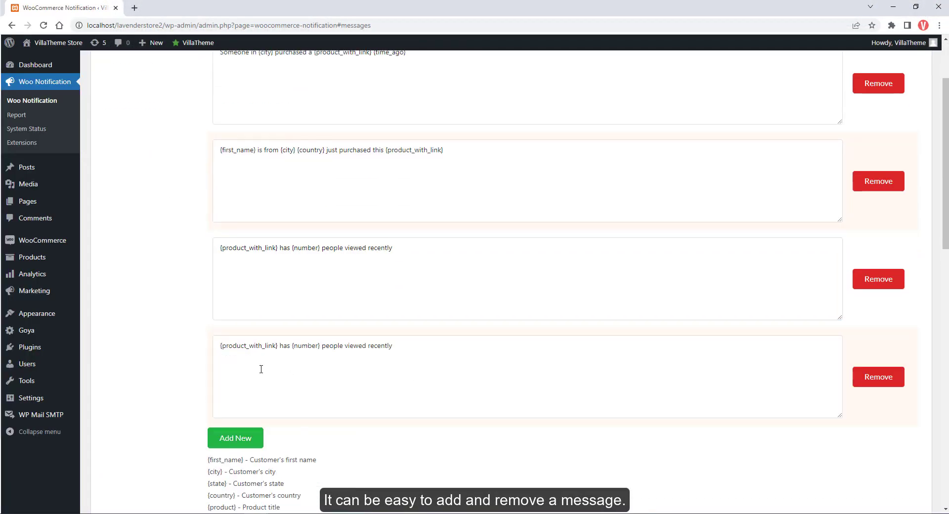
pyautogui.click(885, 389)
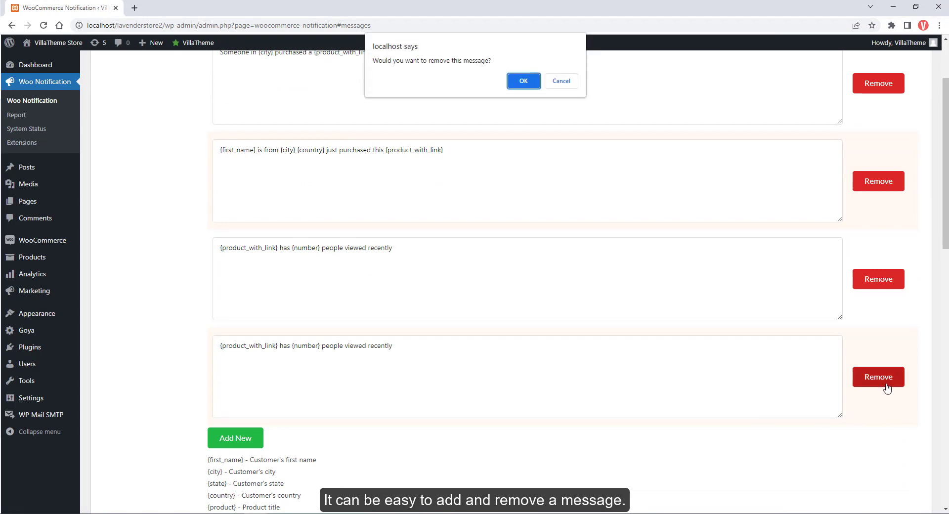
pyautogui.click(524, 81)
# Set the maximum custom number to 500 and save the message settings.
pyautogui.scroll(-2, 504, 327)
pyautogui.scroll(-1, 503, 327)
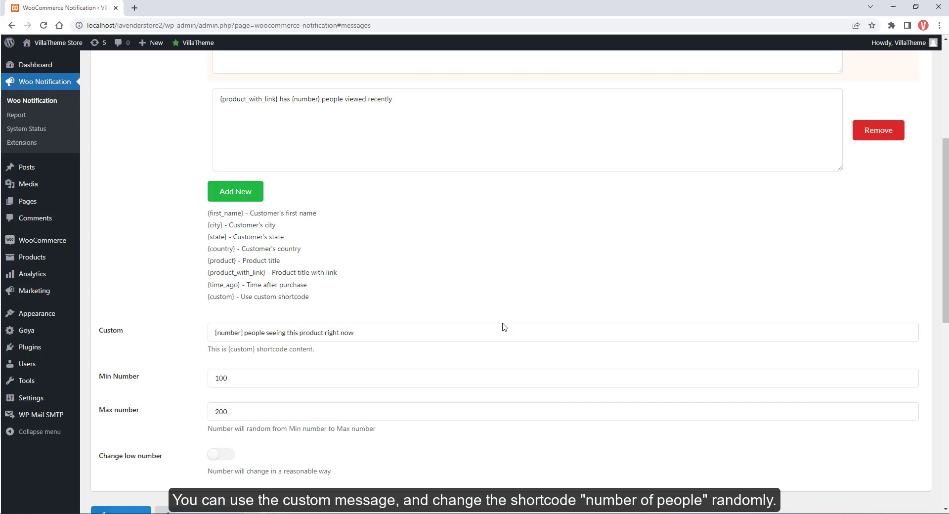
pyautogui.scroll(-1, 502, 326)
pyautogui.press('Tab')
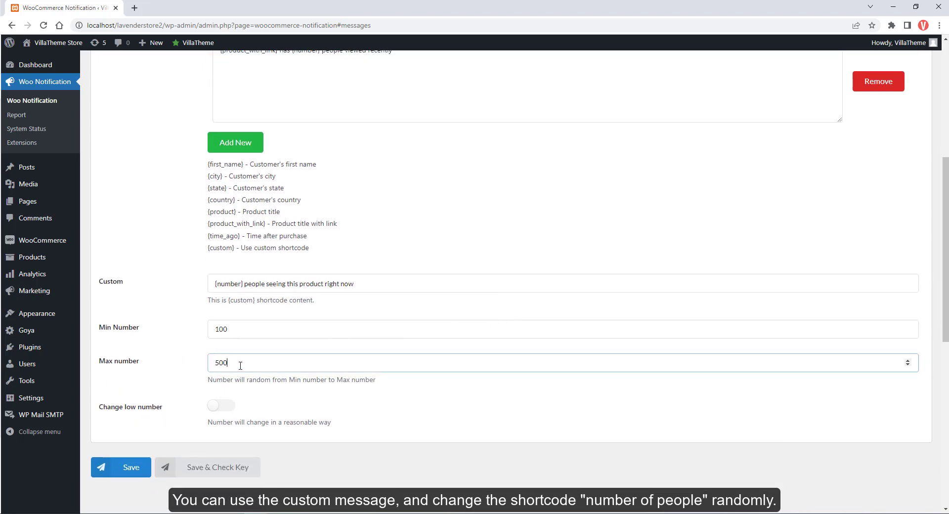
pyautogui.click(121, 467)
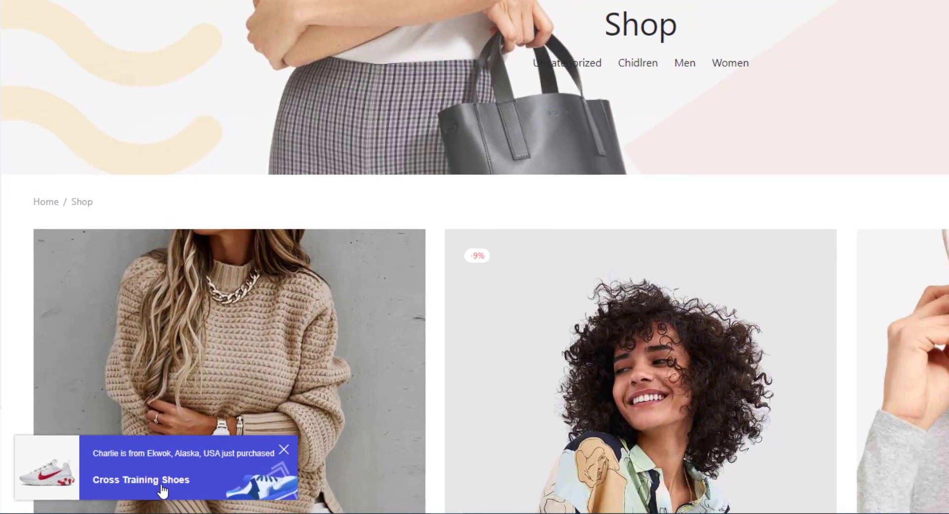
# Open the Cross Training Shoes product page from its purchase notification popup.
pyautogui.click(119, 489)
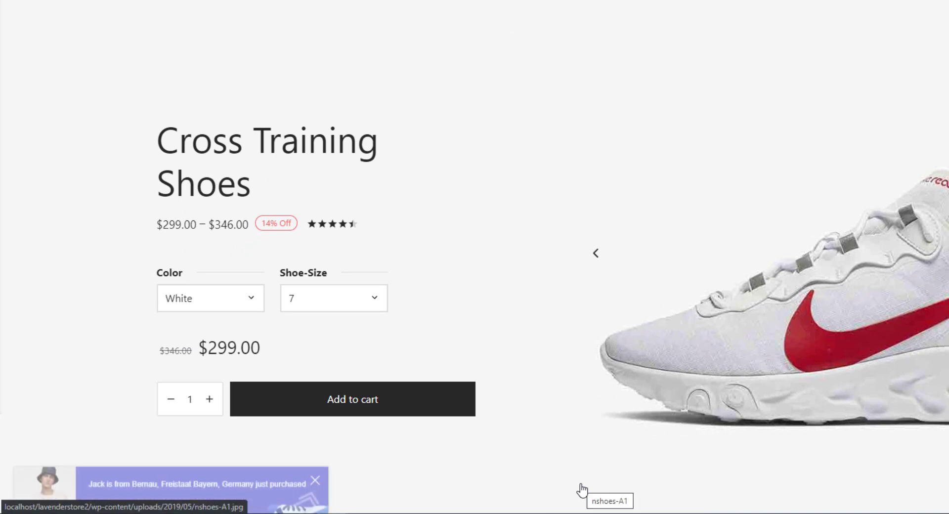
pyautogui.scroll(-1, 582, 491)
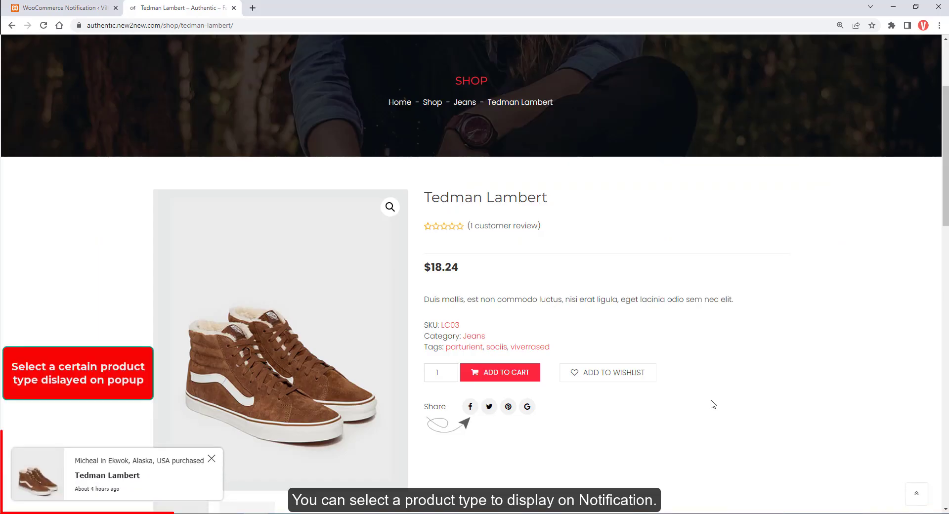
# Add Tedman Lambert to the cart, open Weber Tefft from its popup, and reach checkout.
pyautogui.click(513, 380)
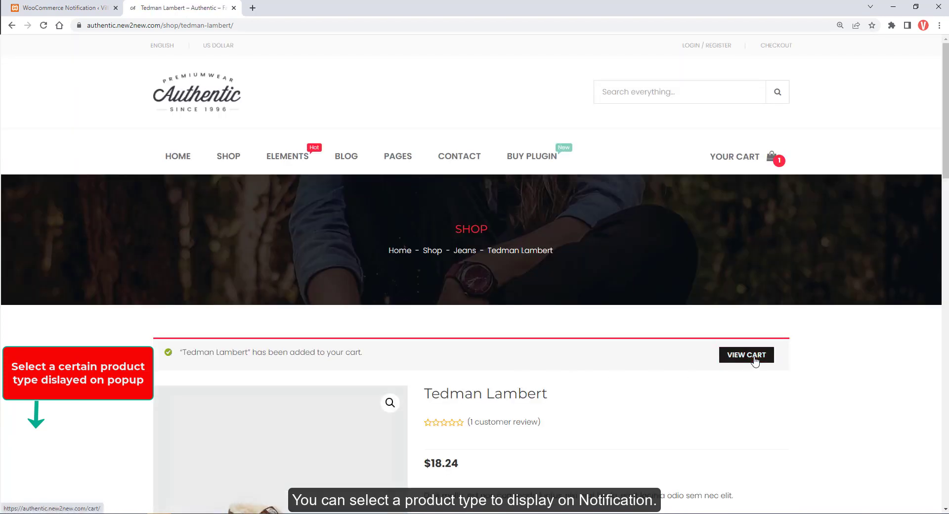
pyautogui.click(747, 356)
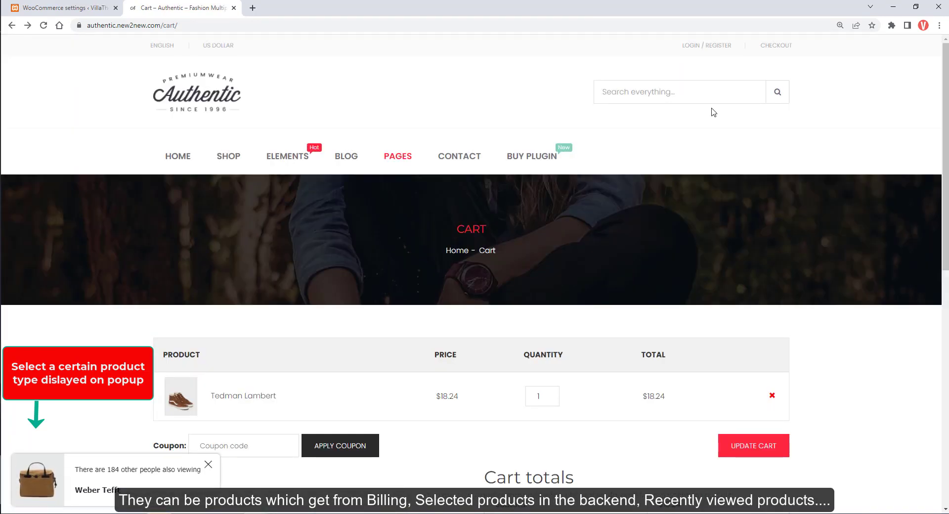
pyautogui.click(56, 487)
pyautogui.scroll(-2, 302, 434)
pyautogui.scroll(-1, 306, 437)
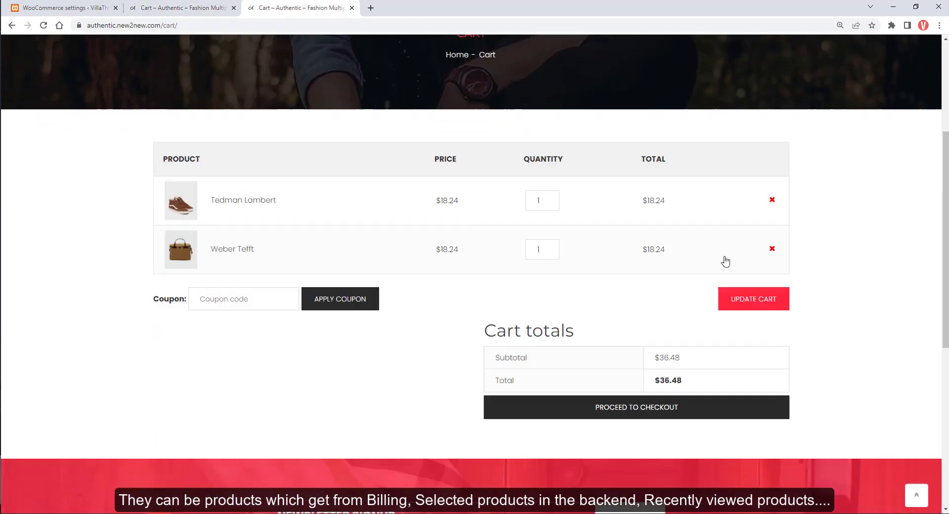
pyautogui.scroll(-1, 692, 317)
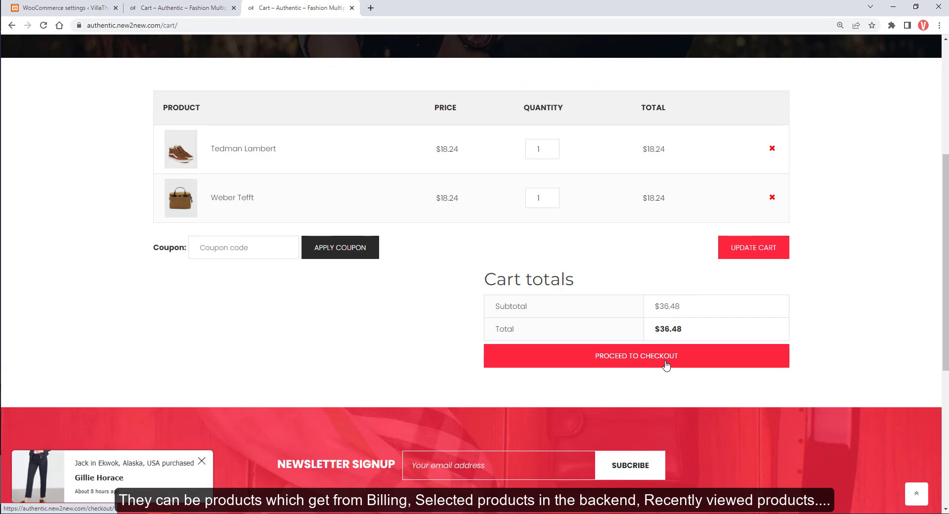
pyautogui.click(666, 365)
pyautogui.scroll(-5, 665, 365)
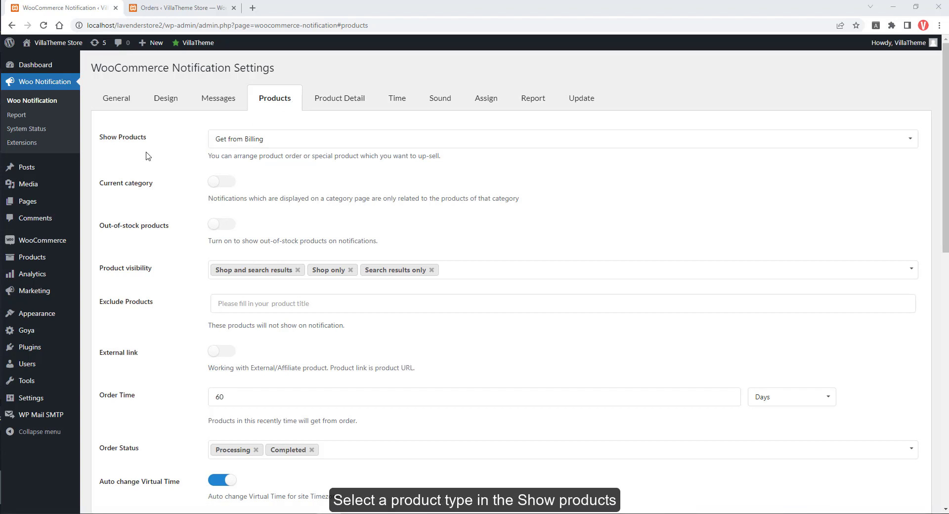
pyautogui.click(268, 142)
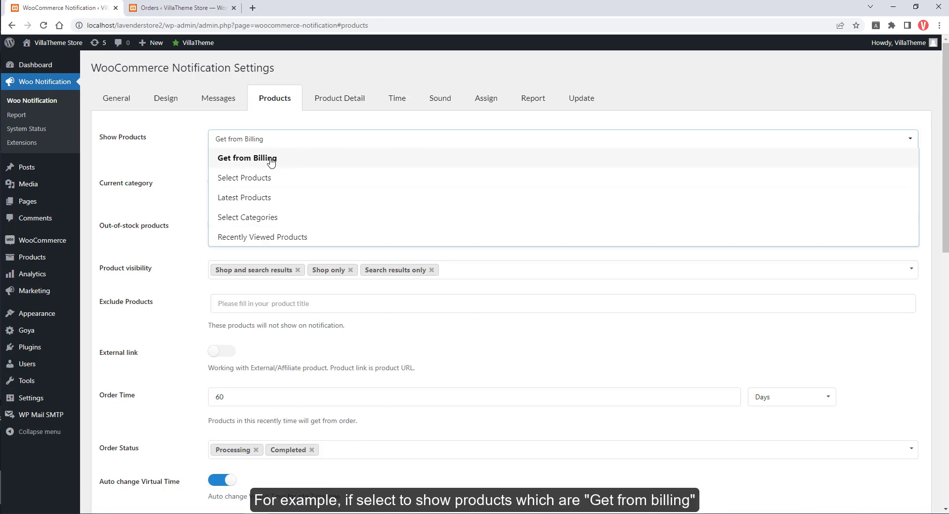
pyautogui.click(190, 163)
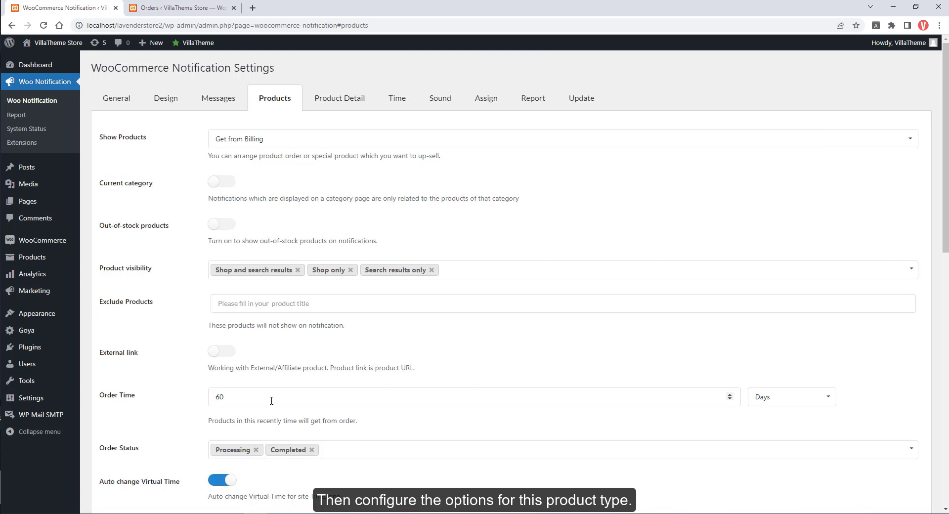
pyautogui.scroll(-3, 272, 400)
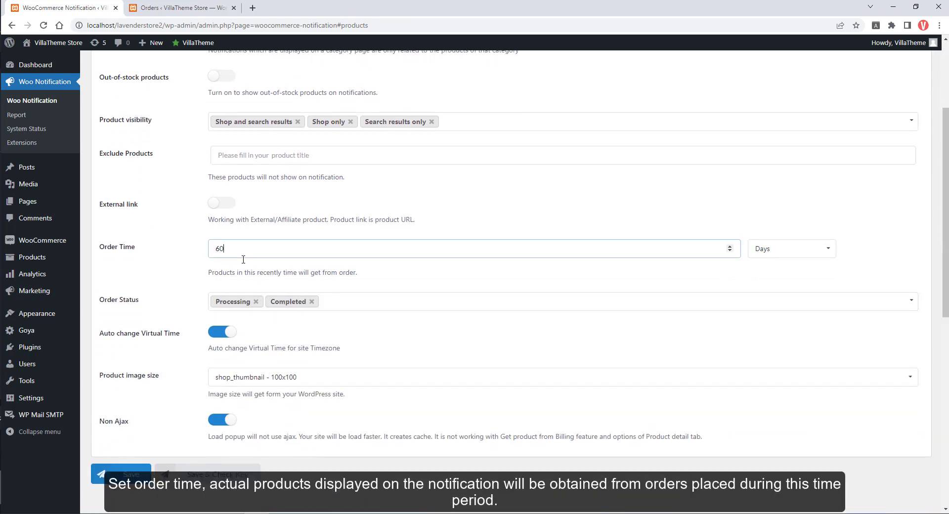
pyautogui.click(813, 256)
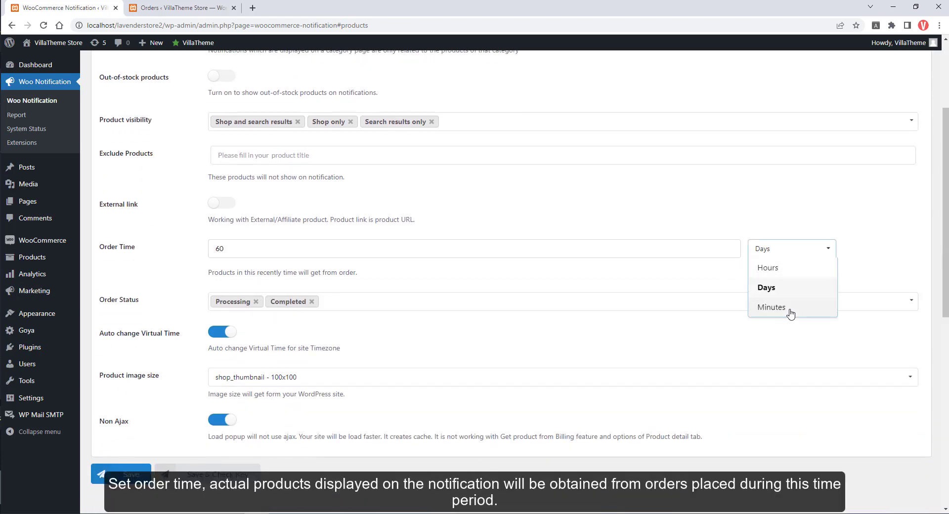
pyautogui.click(799, 268)
pyautogui.click(802, 254)
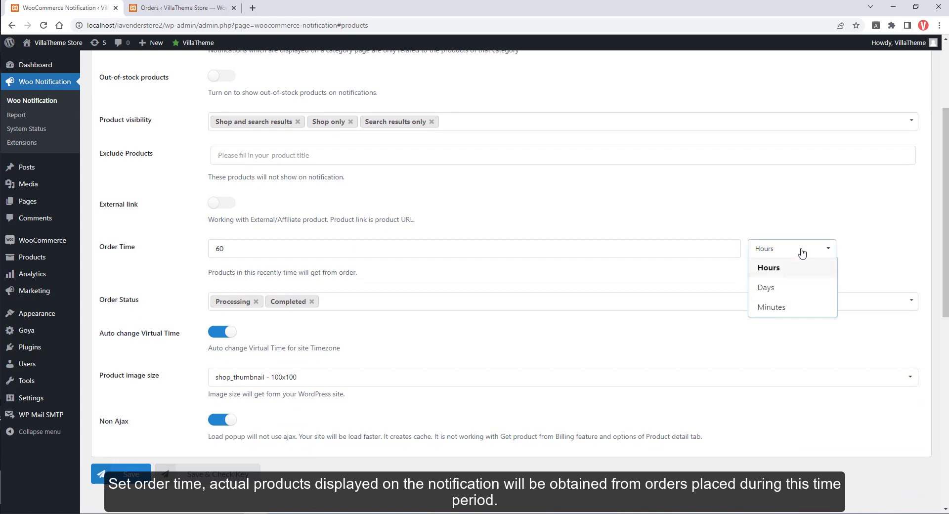
pyautogui.click(789, 306)
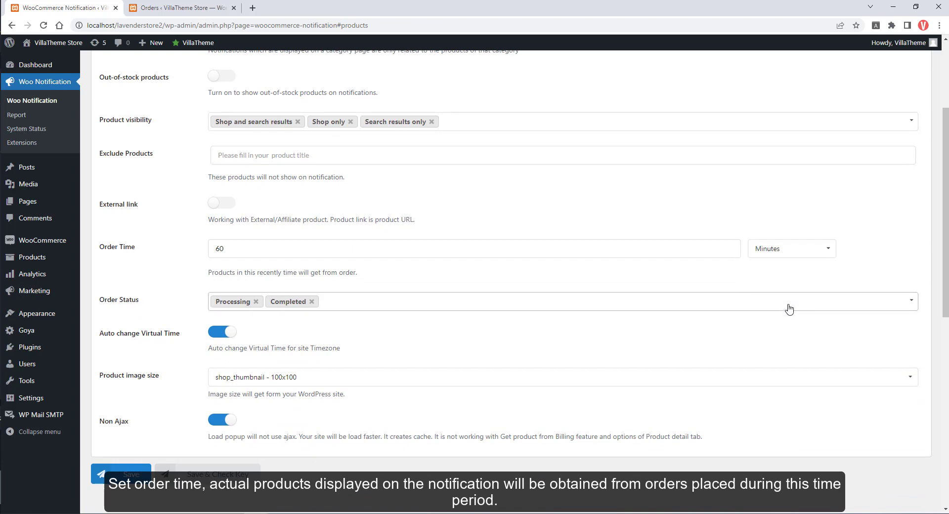
pyautogui.click(797, 258)
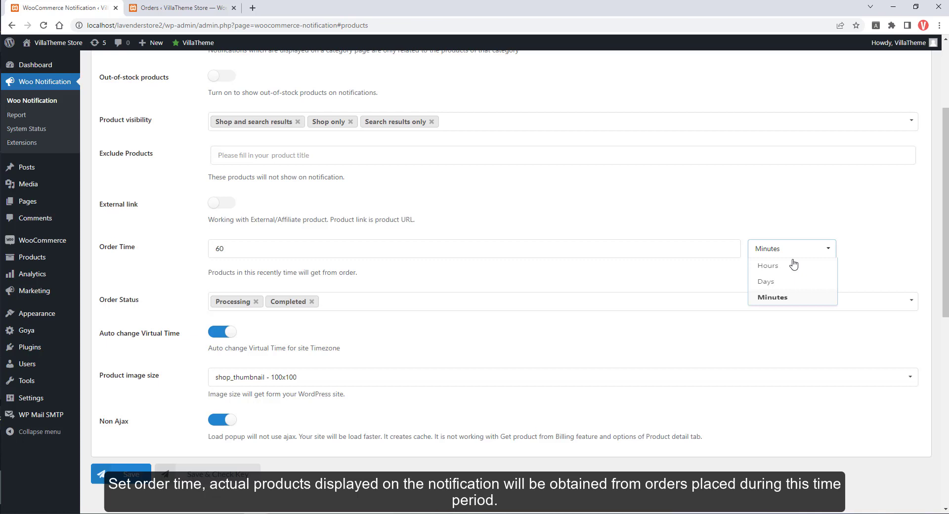
pyautogui.click(781, 292)
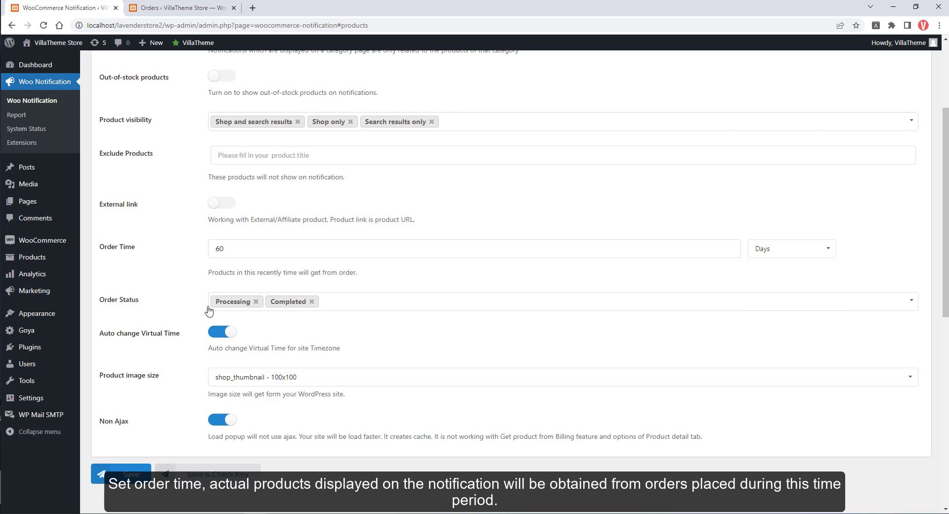
# Briefly add then remove On hold and Cancelled, saving only Processing and Completed statuses.
pyautogui.click(341, 306)
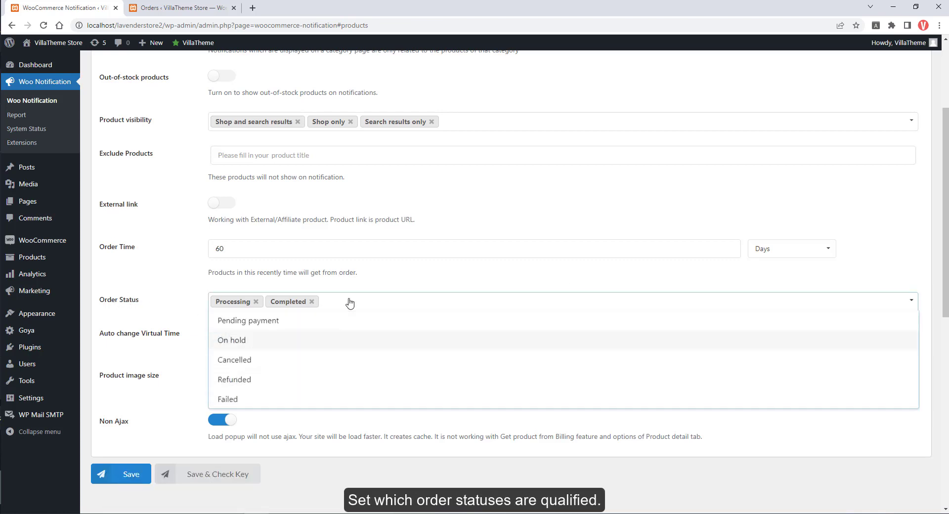
pyautogui.click(258, 341)
pyautogui.click(272, 340)
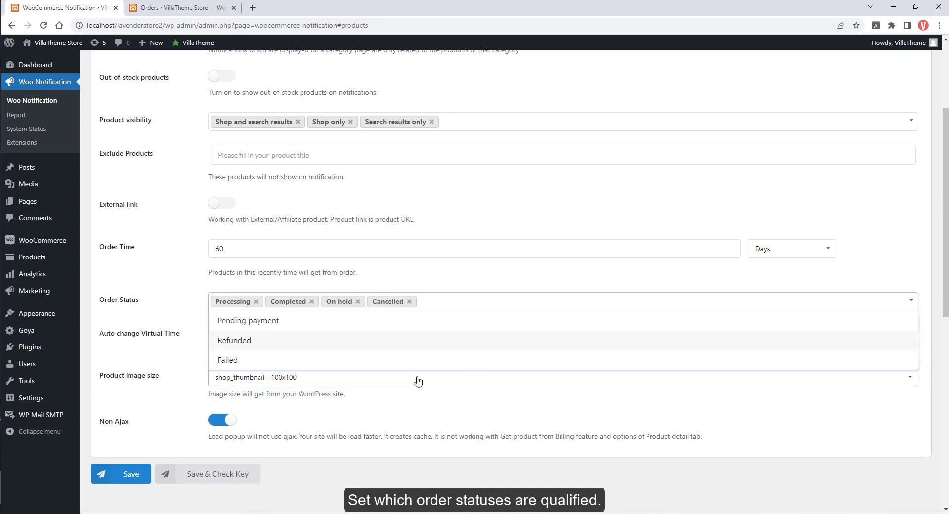
pyautogui.click(409, 301)
pyautogui.click(358, 302)
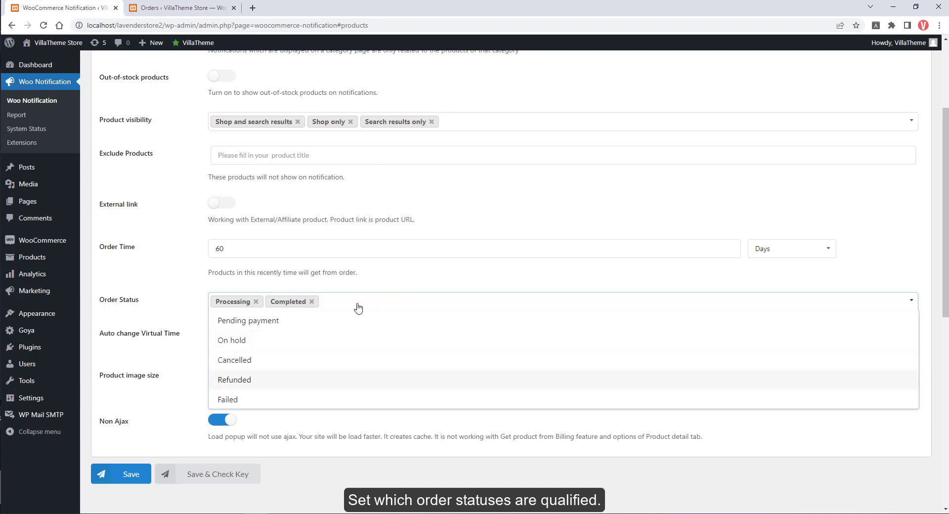
pyautogui.click(148, 316)
pyautogui.scroll(-1, 183, 357)
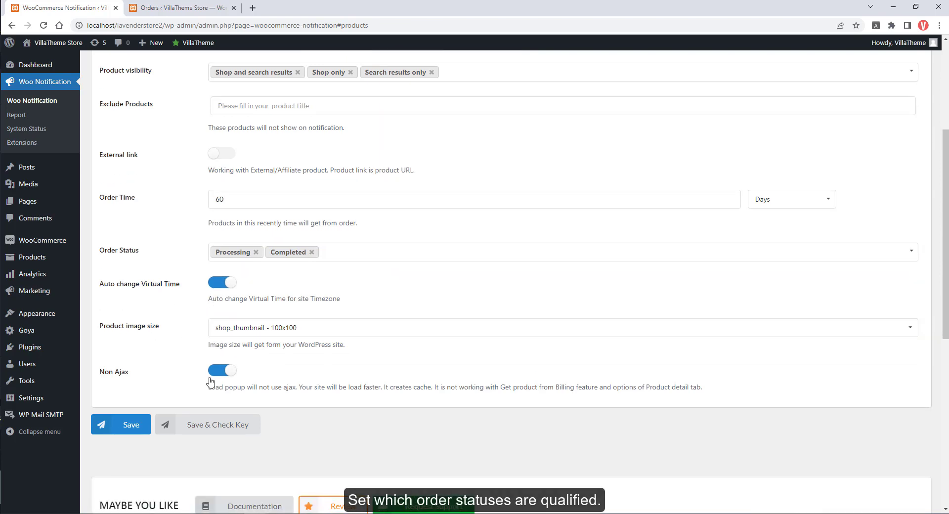
pyautogui.click(136, 425)
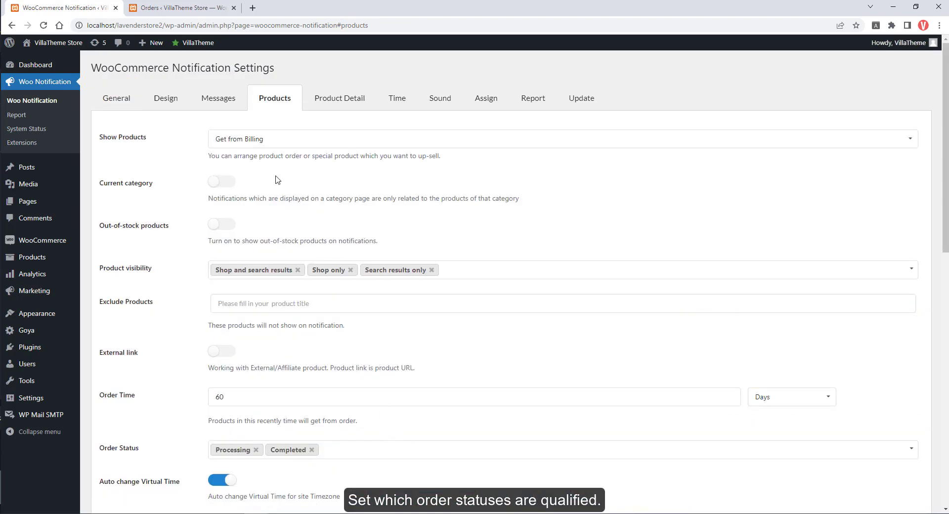
# Review completed order #4575, then open the store's Shop page in a private window.
pyautogui.click(148, 8)
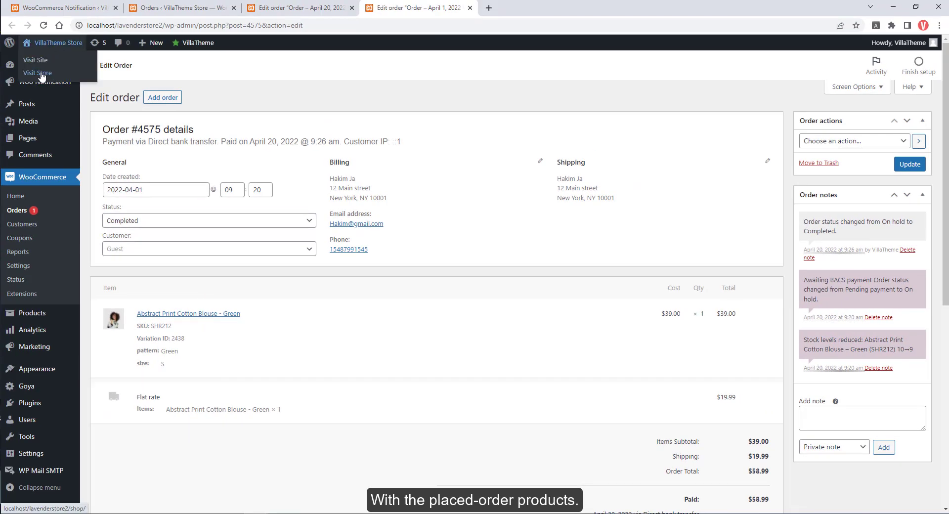
pyautogui.rightClick(37, 71)
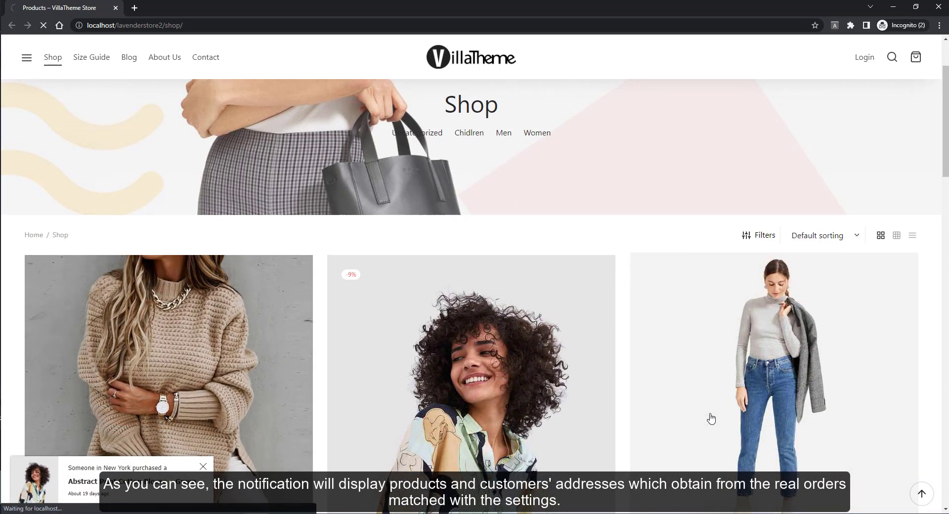
# Visit Basic Micro Rib Turtleneck, then Crossover Leather Sandal, and list the Show Products choices.
pyautogui.click(711, 417)
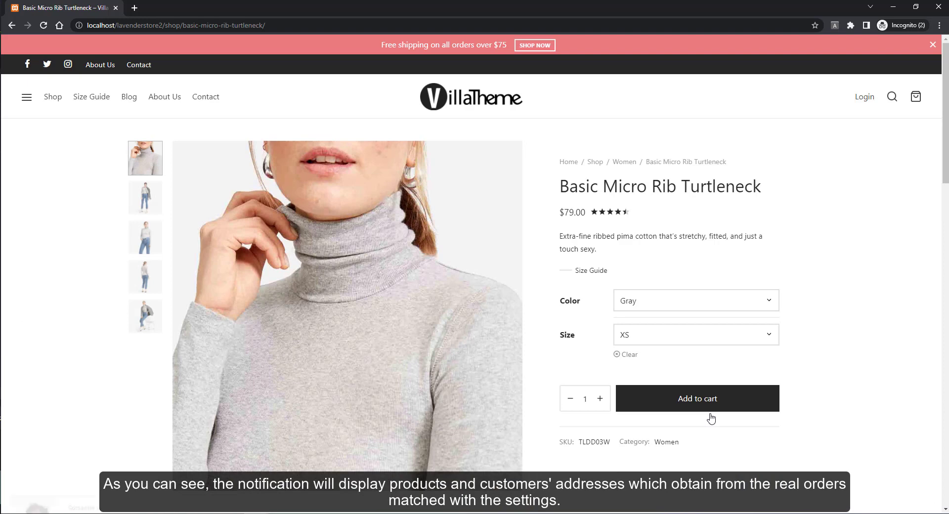
pyautogui.scroll(-2, 712, 418)
pyautogui.scroll(-2, 712, 417)
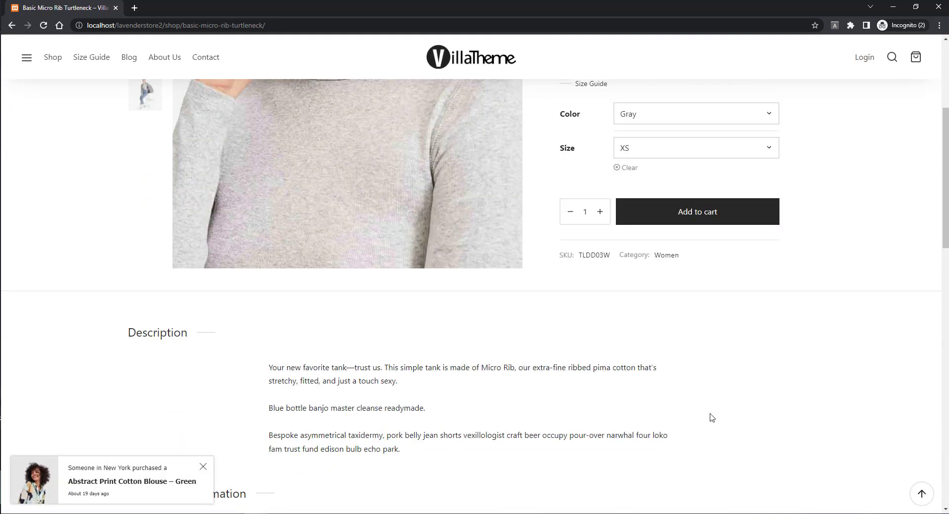
pyautogui.scroll(-6, 712, 418)
pyautogui.scroll(-4, 712, 418)
pyautogui.scroll(-4, 479, 361)
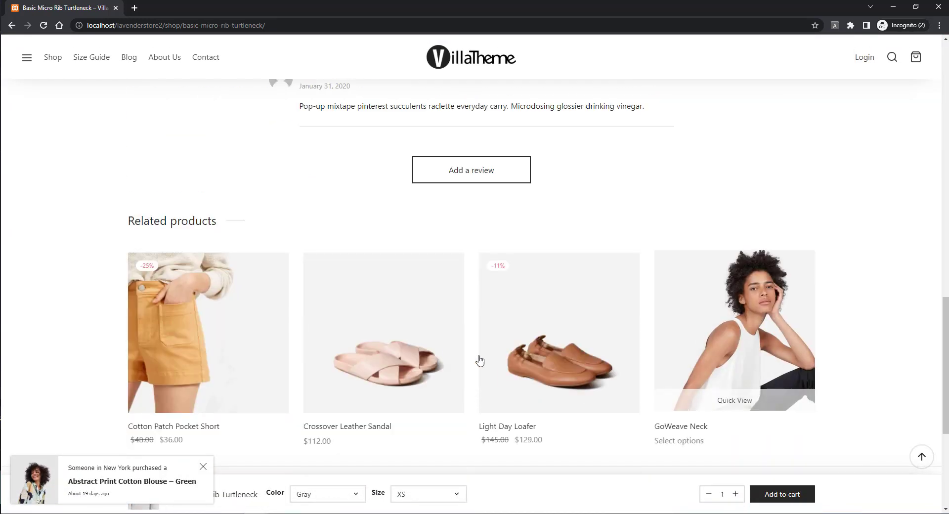
pyautogui.click(434, 352)
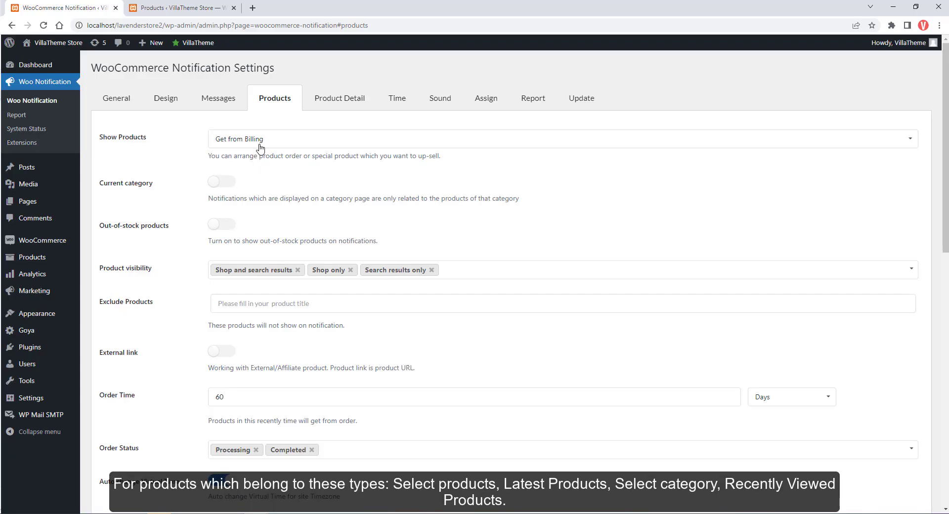
pyautogui.click(260, 143)
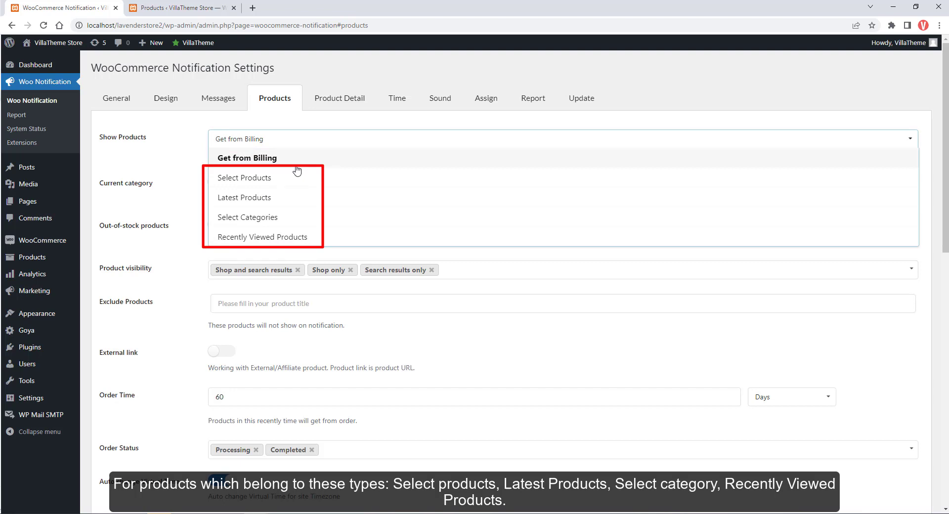
# Set Show Products to Select Products and check the store's 26-product list.
pyautogui.click(249, 184)
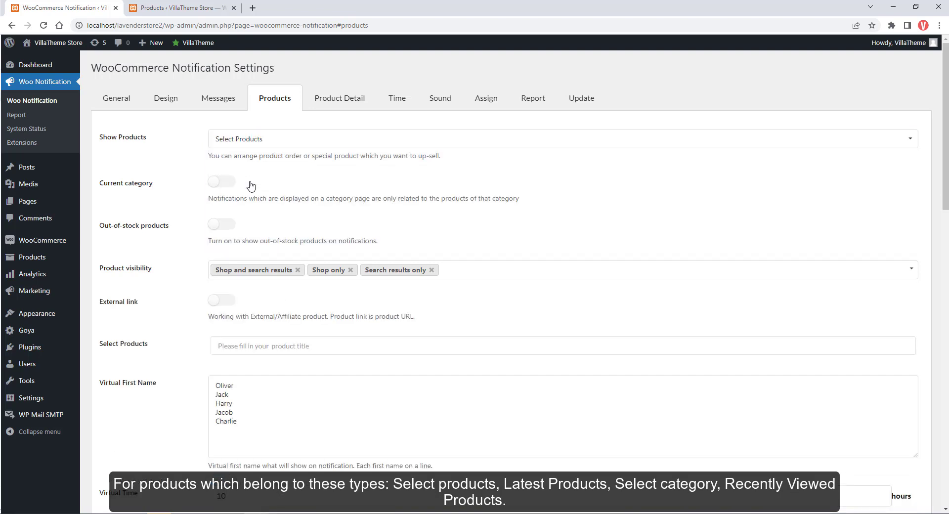
pyautogui.scroll(-1, 250, 327)
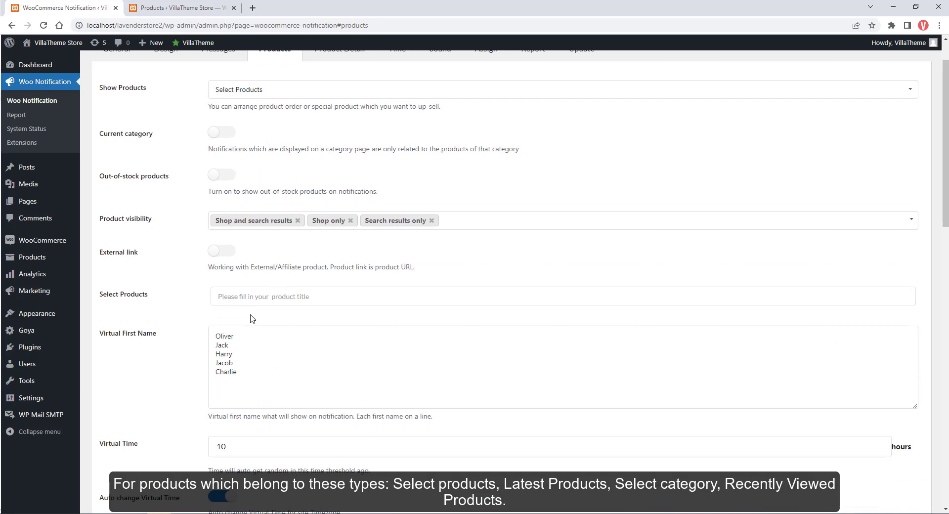
pyautogui.click(260, 297)
pyautogui.hotkey('ctrl', 'Tab')
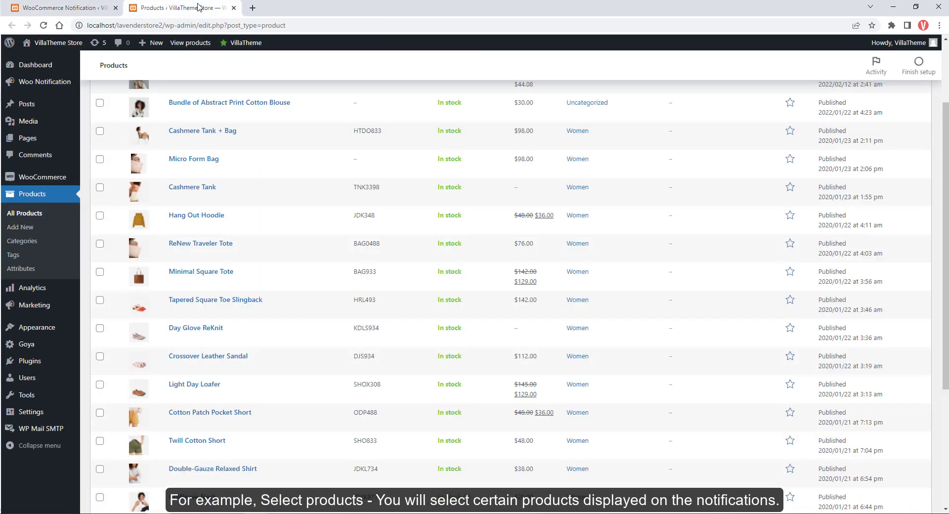
pyautogui.scroll(2, 302, 242)
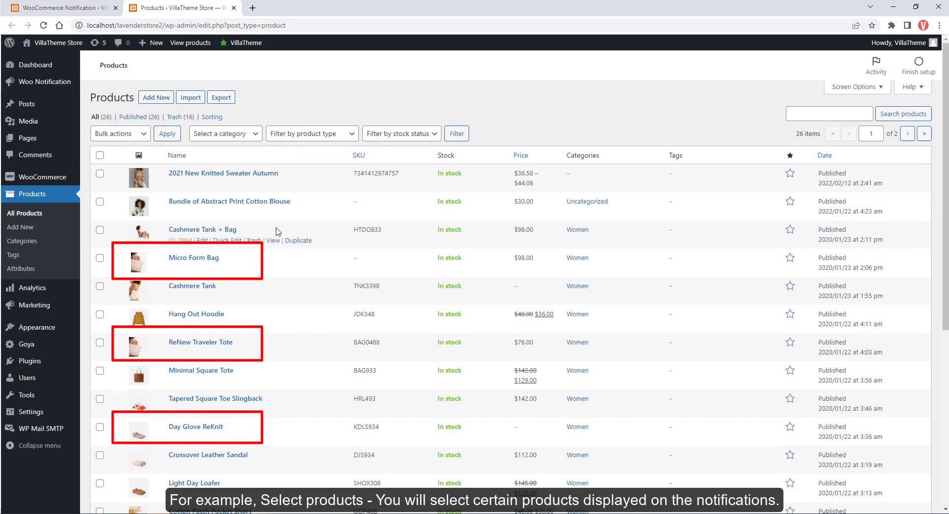
pyautogui.moveTo(334, 178)
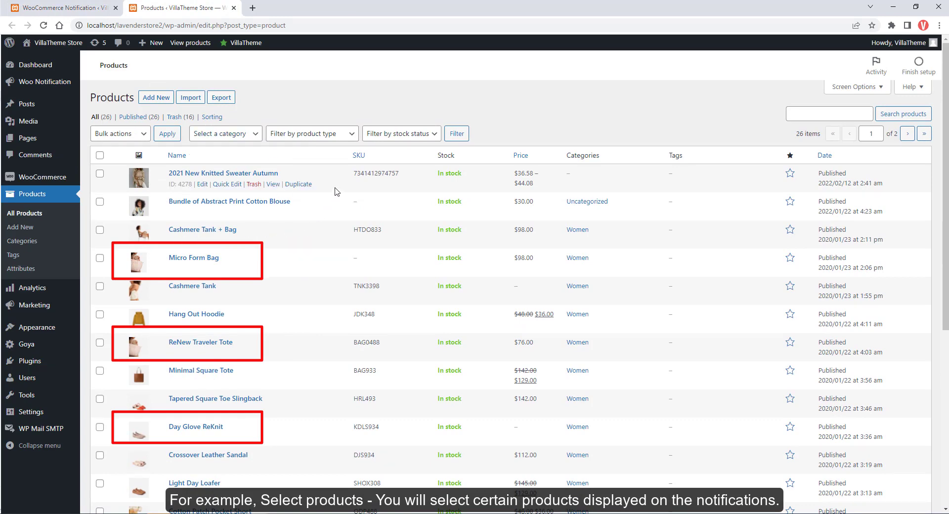
# Pick Micro Form Bag, Day Glove ReKnit and ReNew Traveler Tote as notification products.
pyautogui.click(59, 7)
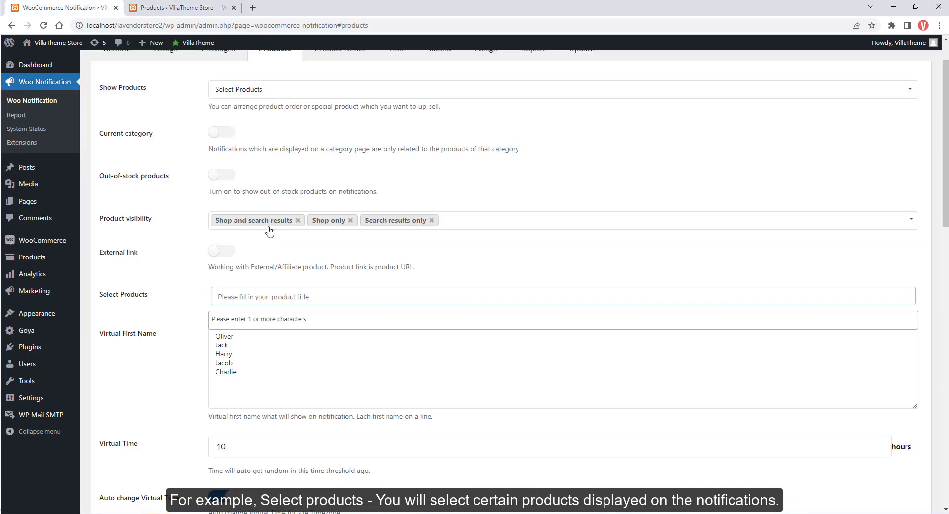
pyautogui.click(289, 296)
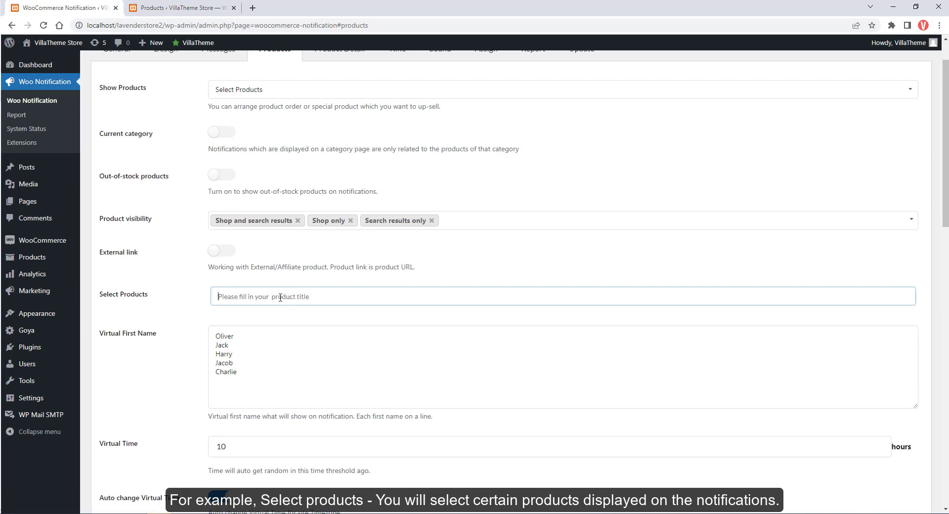
pyautogui.write('micro')
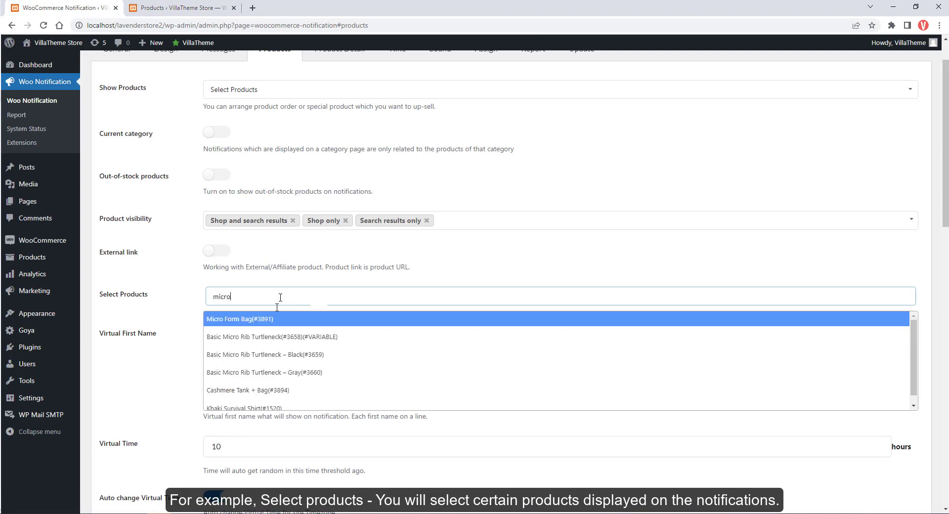
pyautogui.click(296, 317)
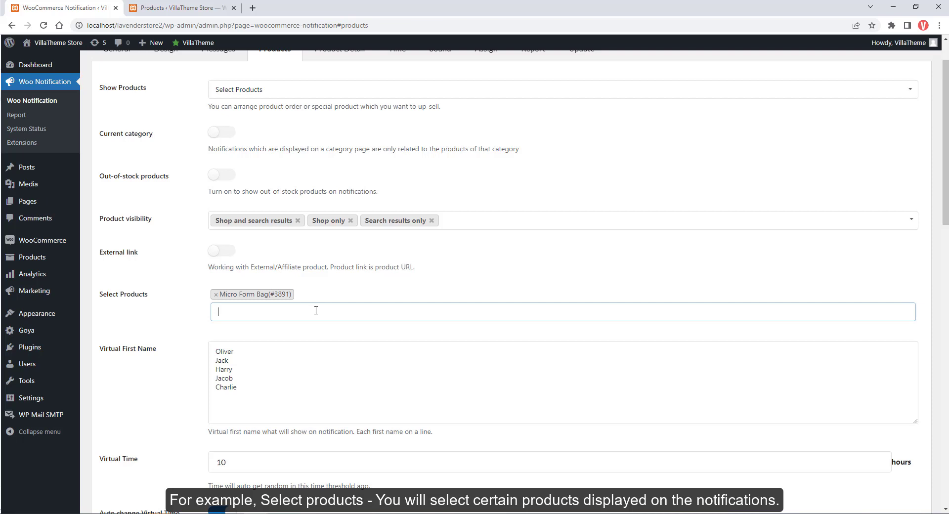
pyautogui.write('day')
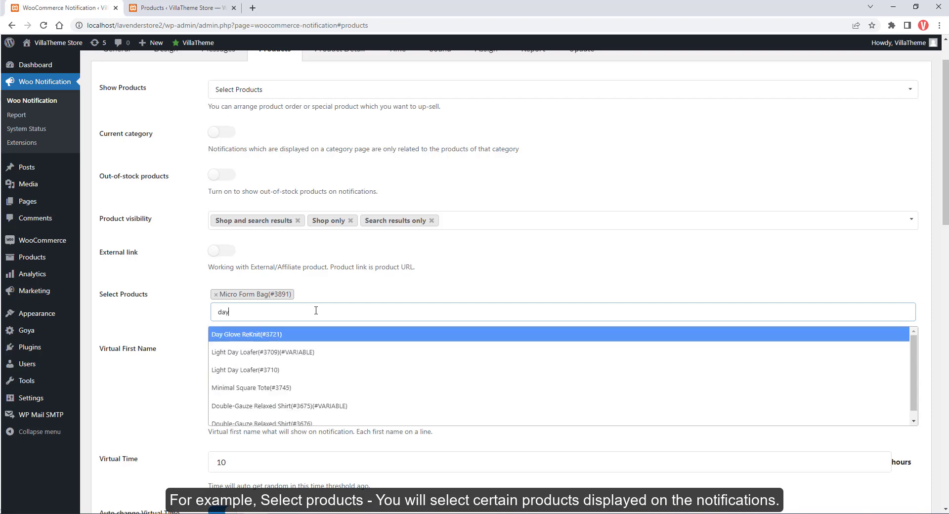
pyautogui.click(291, 335)
pyautogui.click(304, 315)
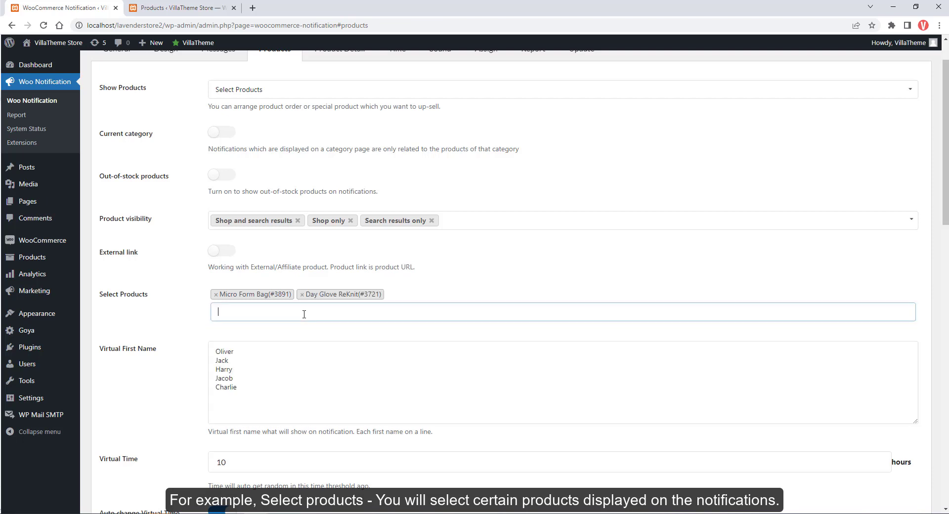
pyautogui.write('renew')
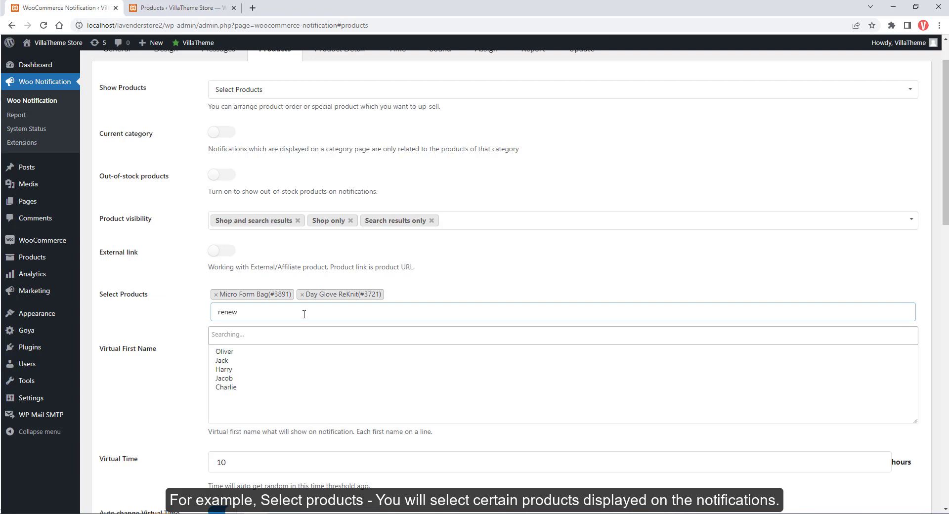
pyautogui.click(262, 336)
pyautogui.click(183, 330)
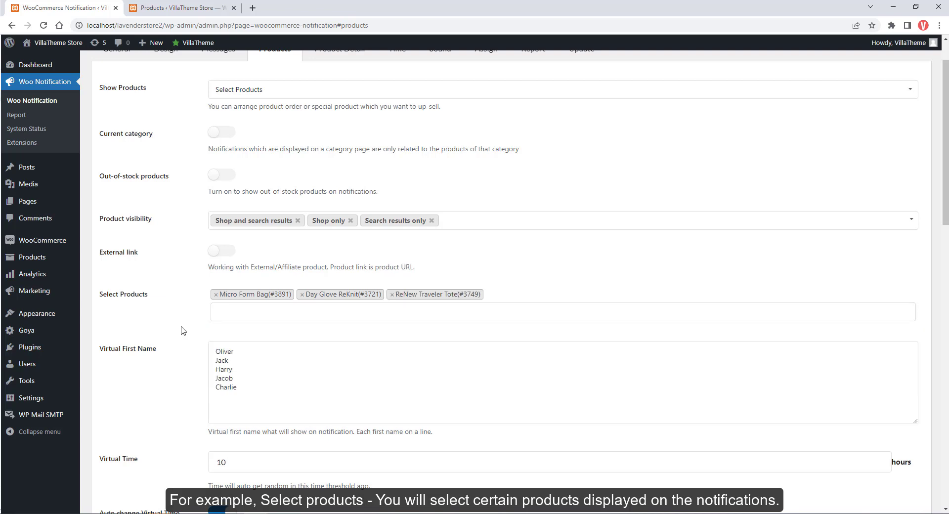
# Add Peter and Linda as virtual names, set virtual time to 5 hours, address Auto Detect.
pyautogui.scroll(-5, 183, 330)
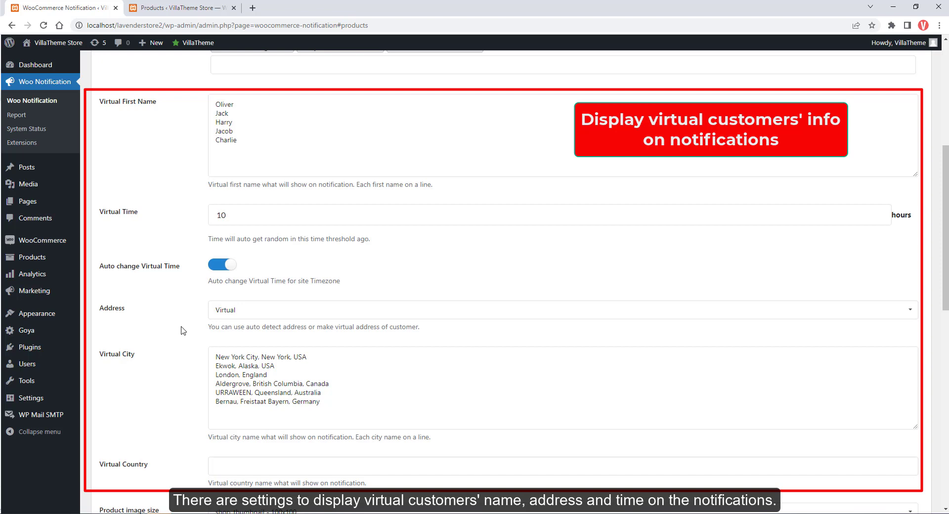
pyautogui.click(262, 144)
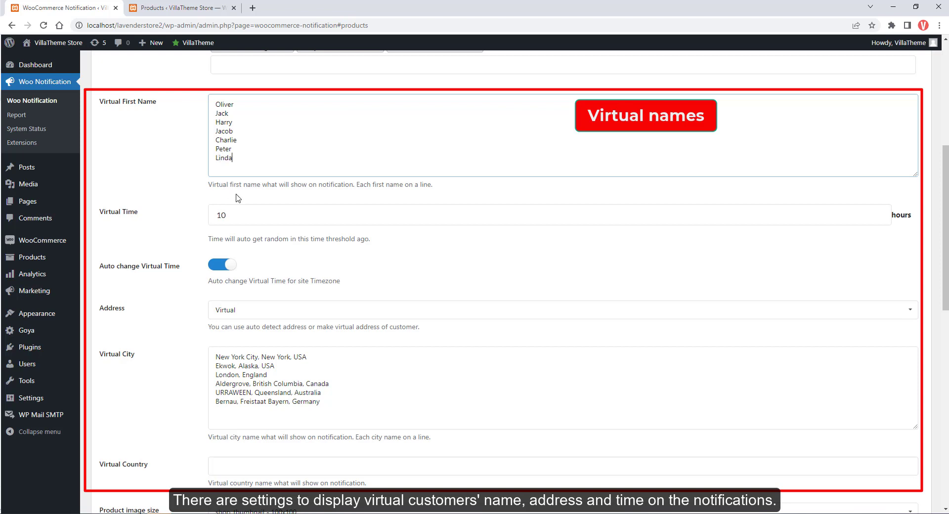
pyautogui.press('Tab')
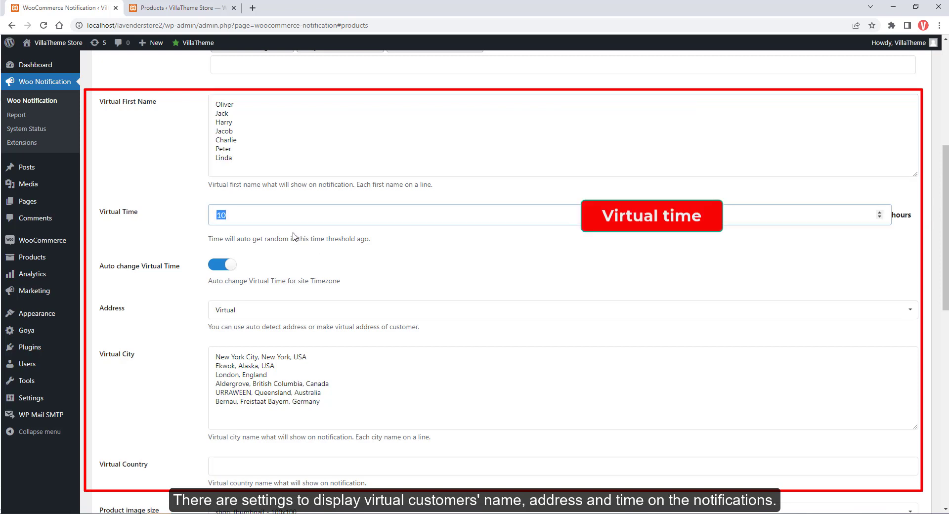
pyautogui.write('5')
pyautogui.click(190, 247)
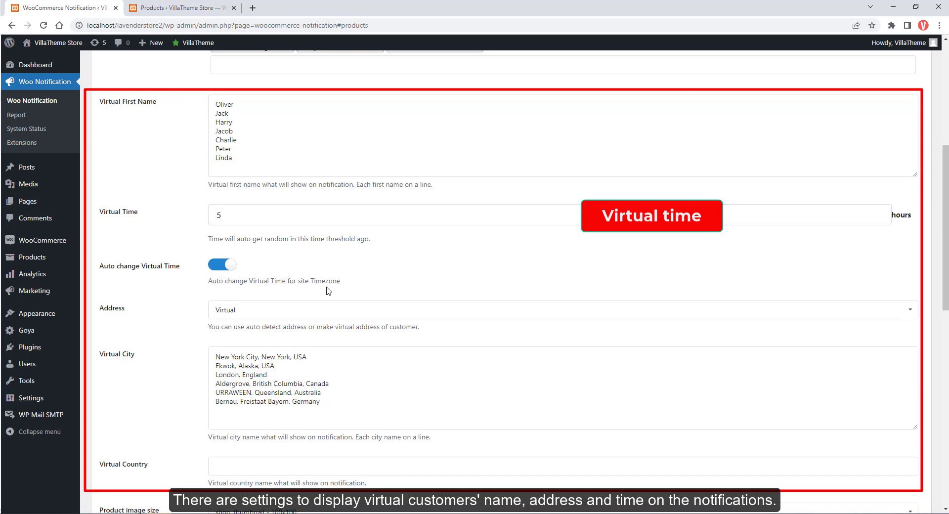
pyautogui.click(316, 310)
pyautogui.click(291, 329)
# Try WooCommerce Geolocation as the address source, then set it back to Virtual.
pyautogui.click(279, 312)
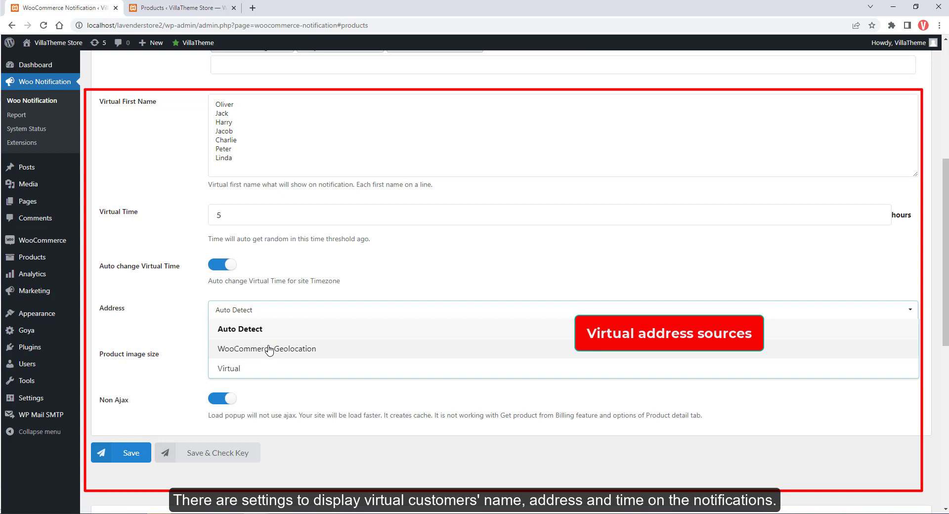
pyautogui.click(269, 350)
pyautogui.click(321, 310)
pyautogui.click(284, 370)
pyautogui.scroll(-2, 304, 360)
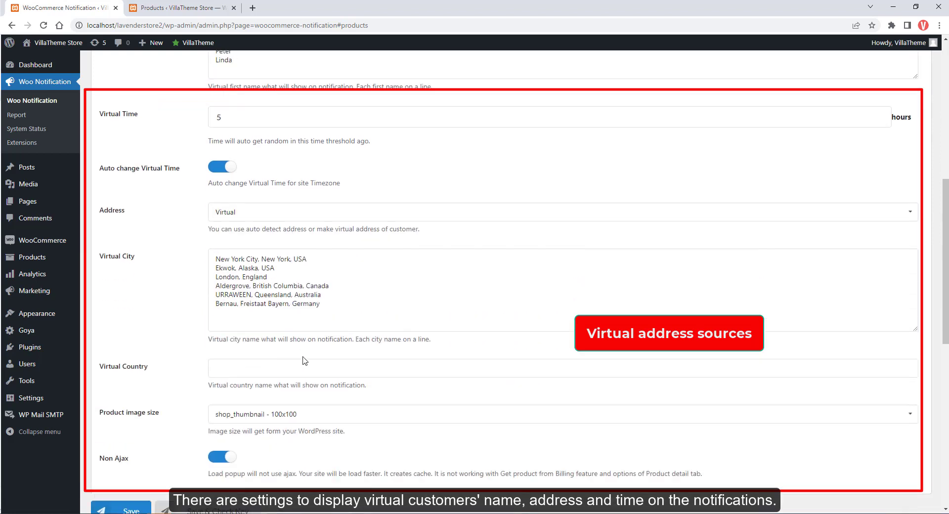
pyautogui.scroll(-1, 304, 361)
# Add a 12 Main Street line to the virtual cities and save the settings.
pyautogui.click(326, 259)
pyautogui.write('12 Main Street, California, USD')
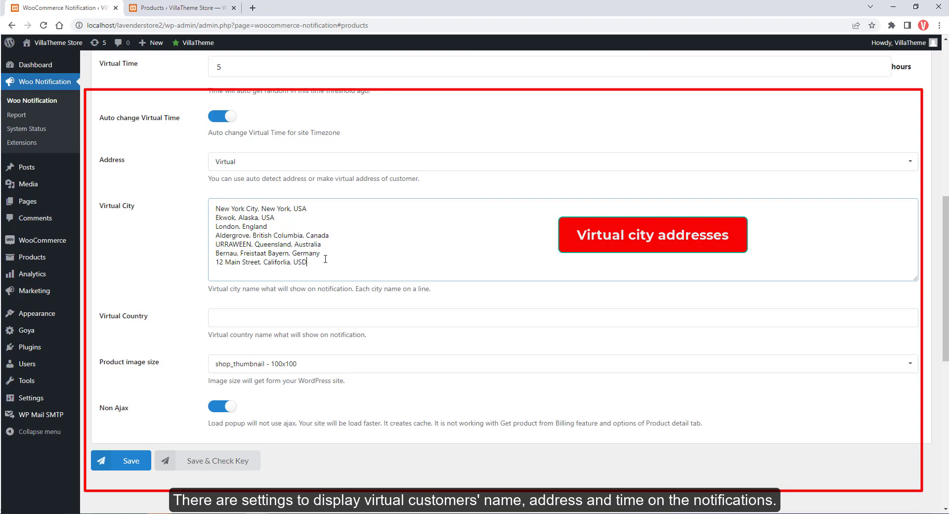
pyautogui.press('BackSpace')
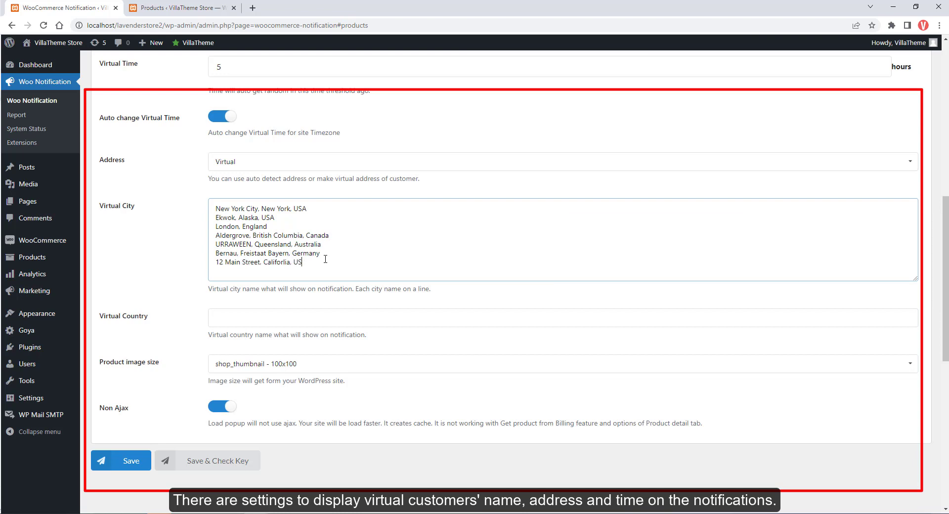
pyautogui.click(234, 322)
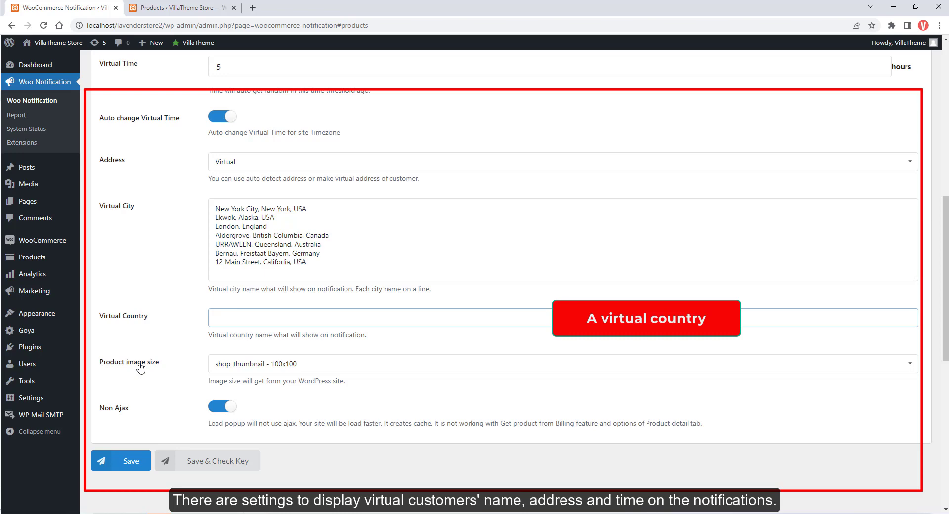
pyautogui.click(127, 462)
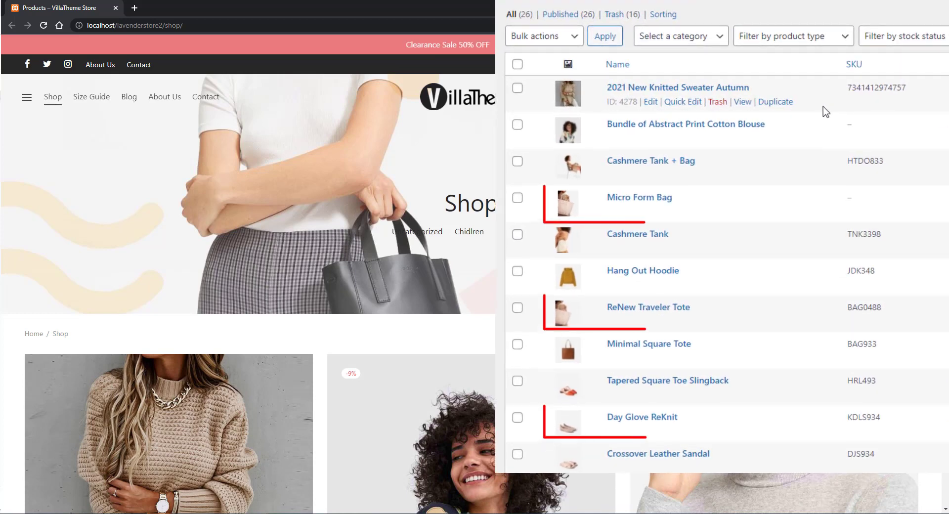
# Browse the Cashmere Tank + Bag, GoWeave Neck and Hang Out Hoodie pages, watching the popups.
pyautogui.scroll(-7, 183, 489)
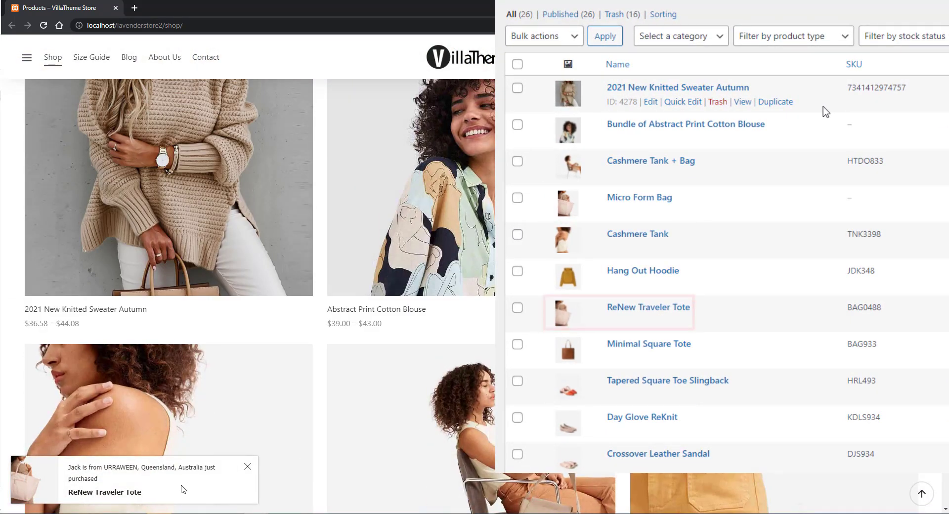
pyautogui.scroll(-3, 183, 490)
pyautogui.click(486, 346)
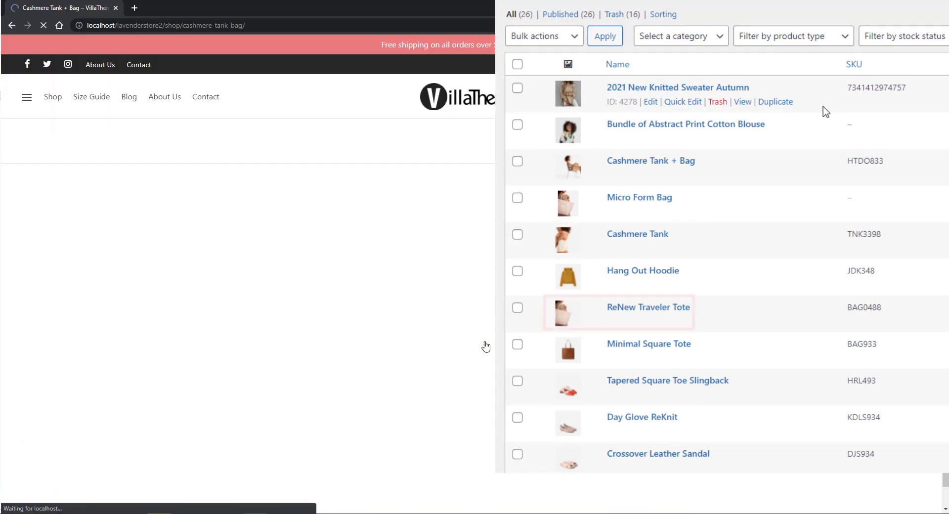
pyautogui.scroll(-3, 486, 346)
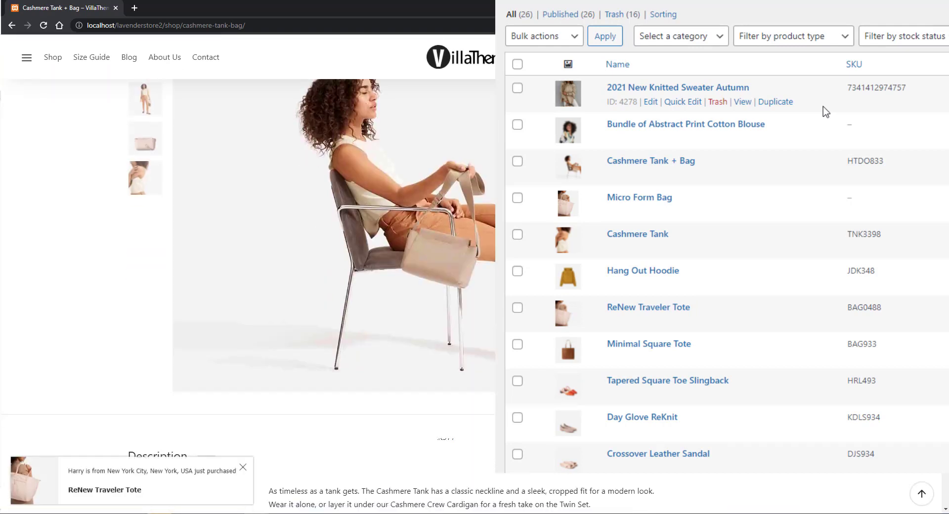
pyautogui.scroll(-5, 486, 346)
pyautogui.scroll(-5, 486, 346)
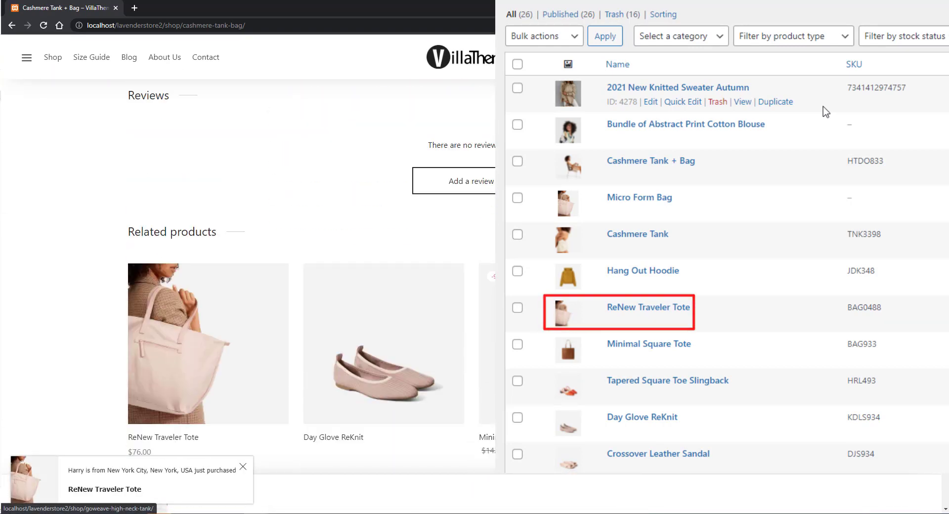
pyautogui.click(823, 106)
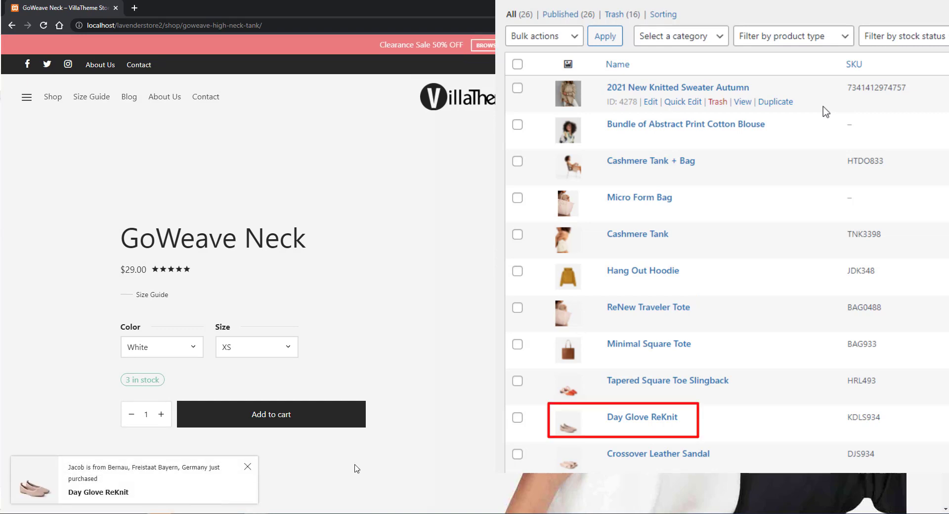
pyautogui.scroll(-5, 435, 451)
pyautogui.scroll(-5, 437, 445)
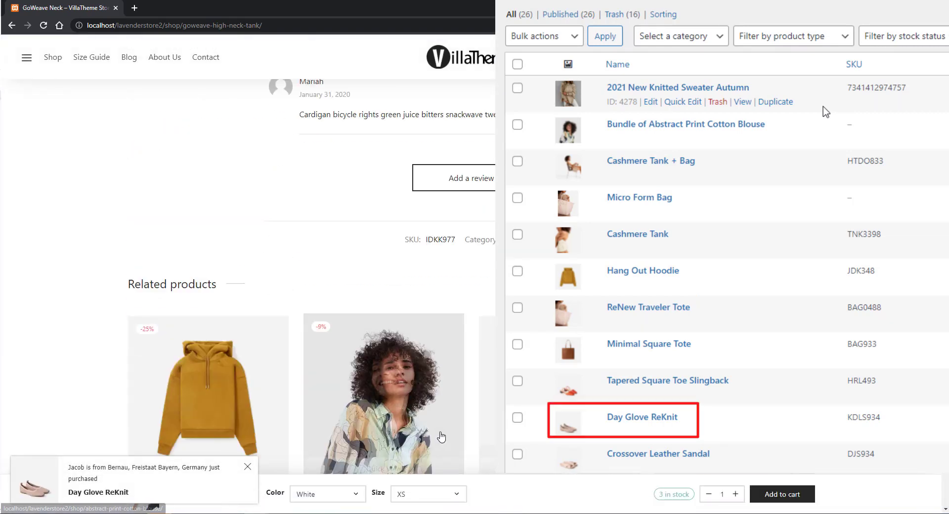
pyautogui.click(203, 272)
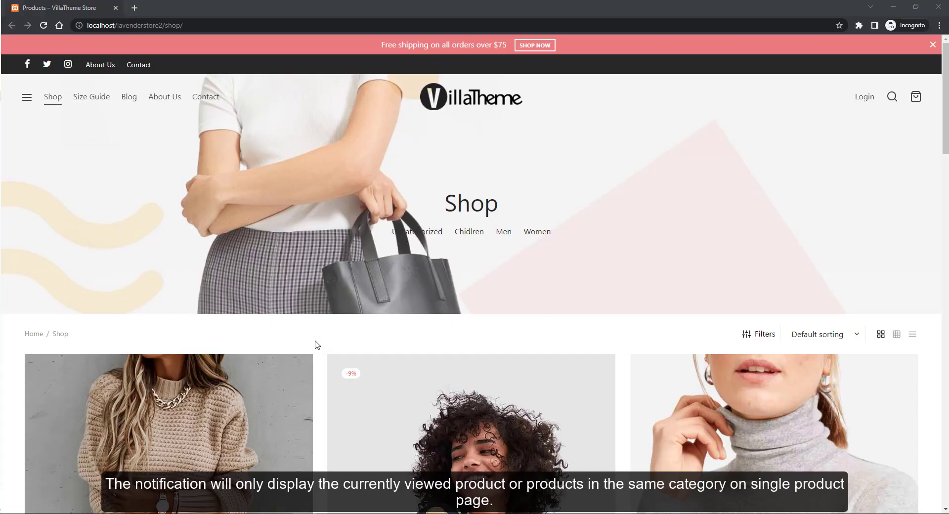
# Visit the 2021 New Knitted Sweater Autumn and Abstract Print Cotton Blouse pages, checking their popups.
pyautogui.click(283, 390)
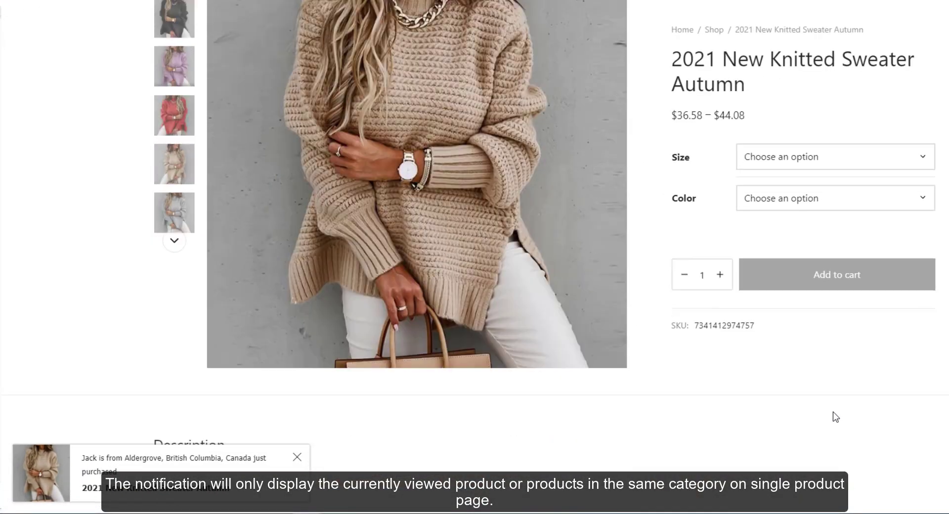
pyautogui.scroll(-3, 834, 417)
pyautogui.scroll(-3, 834, 417)
pyautogui.scroll(4, 834, 417)
pyautogui.scroll(3, 692, 386)
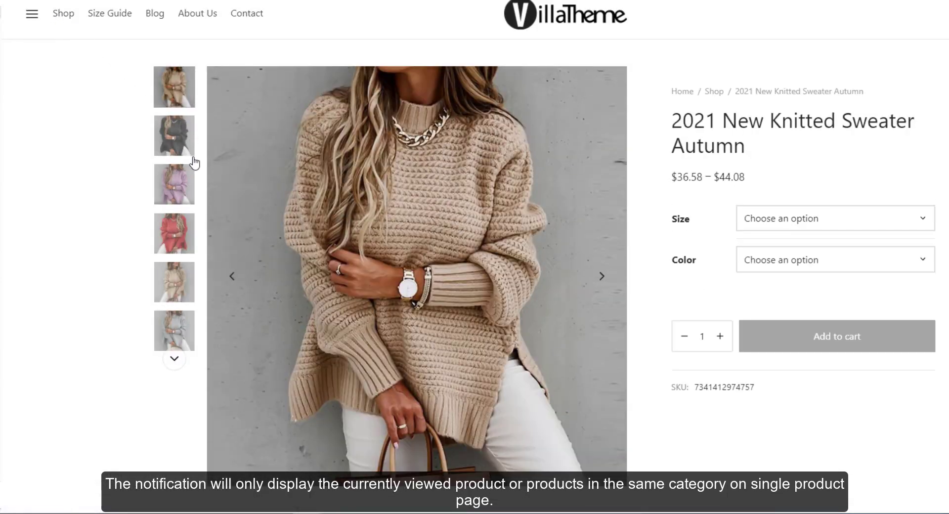
pyautogui.scroll(-2, 539, 341)
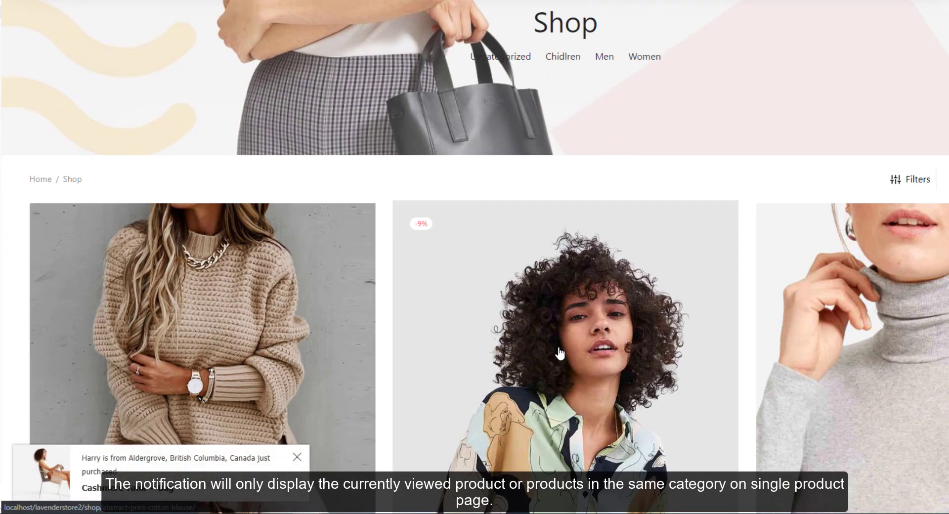
pyautogui.click(559, 352)
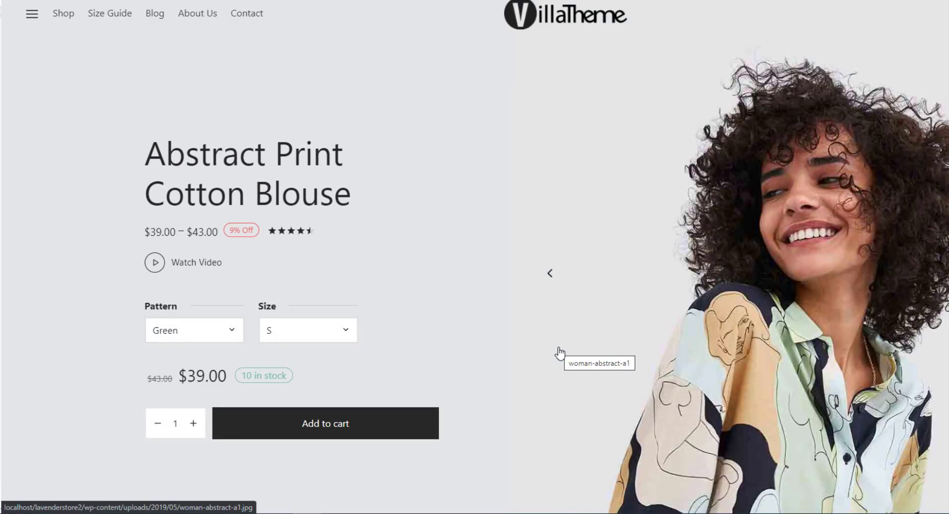
pyautogui.scroll(-1, 559, 353)
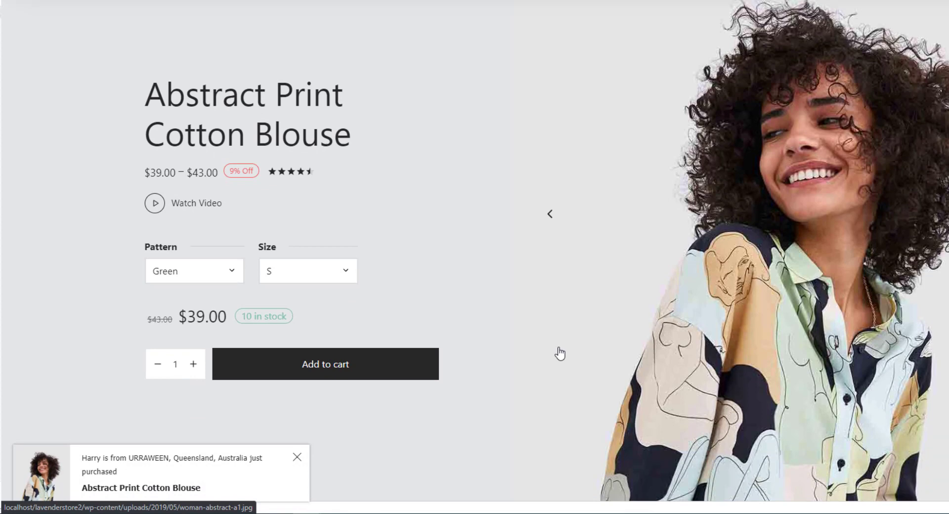
pyautogui.scroll(1, 559, 353)
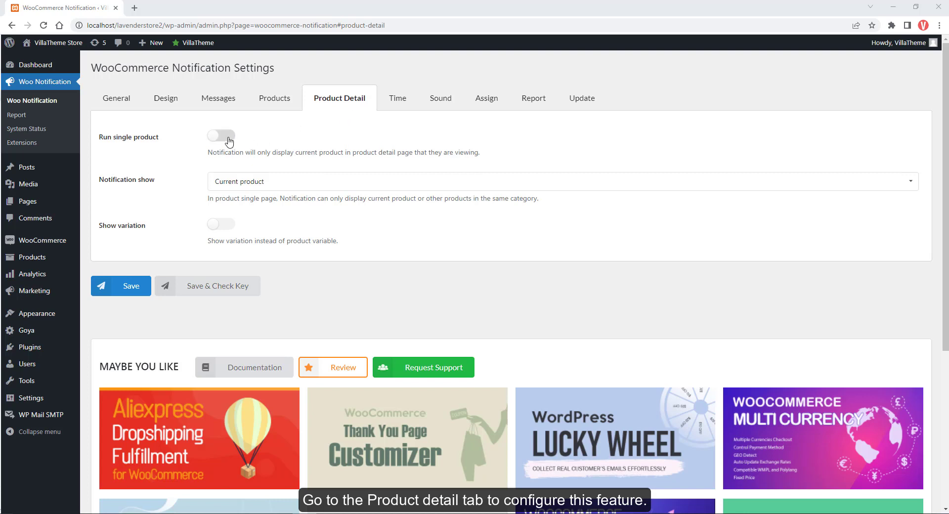
# Turn on Run single product and Show variation, keeping Notification show at Current product.
pyautogui.click(227, 136)
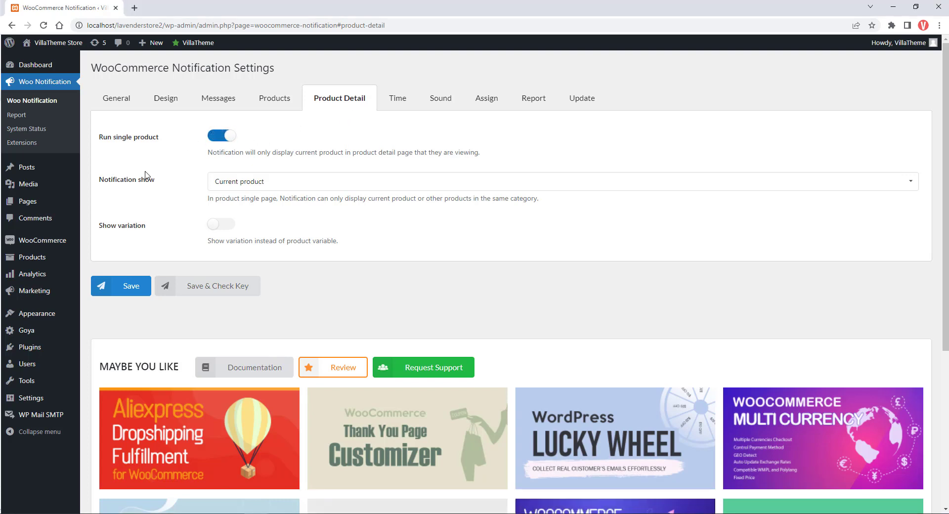
pyautogui.click(232, 183)
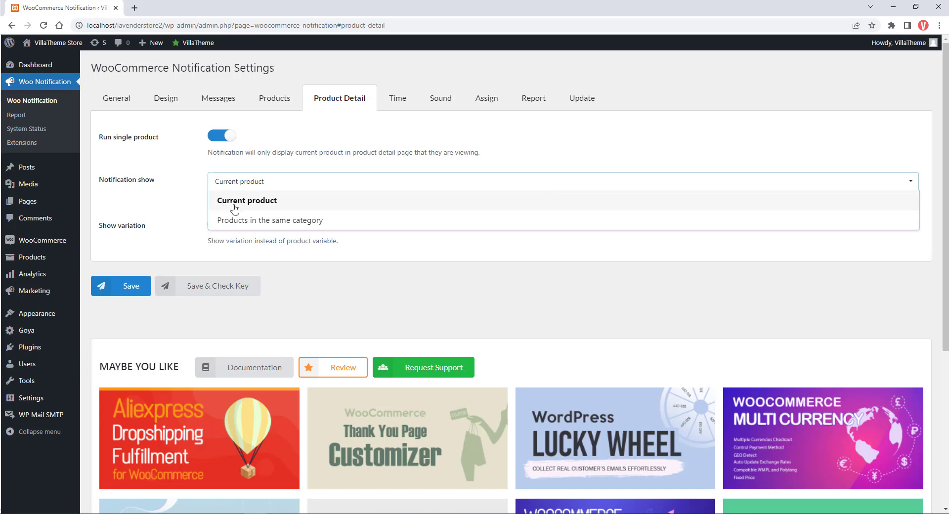
pyautogui.click(296, 226)
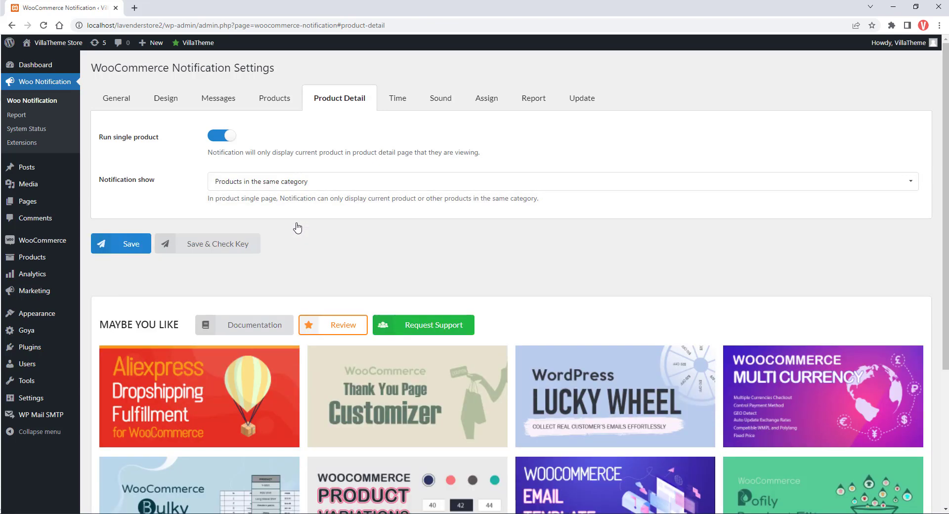
pyautogui.click(298, 181)
pyautogui.click(275, 204)
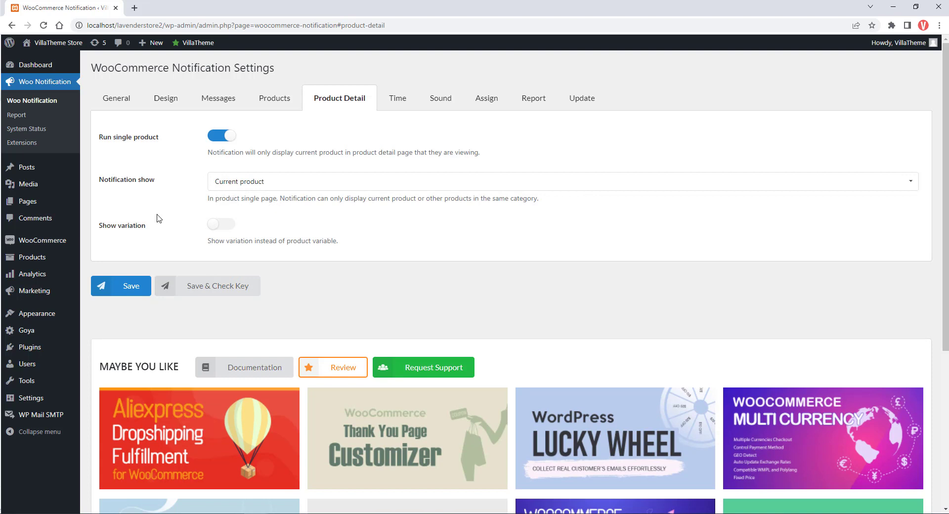
pyautogui.click(222, 224)
# Save product details, then review Time: loop on, 60 per session, 30-second interval, 5-second display.
pyautogui.click(143, 285)
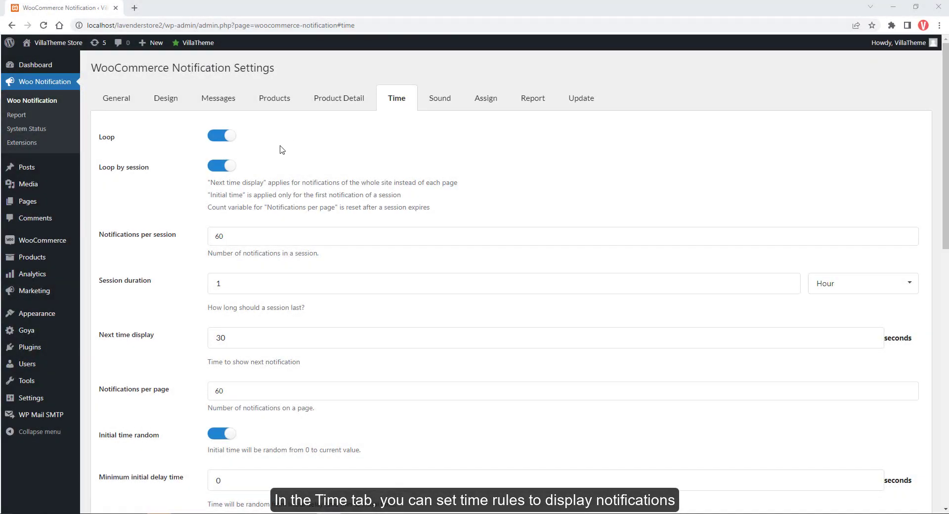
pyautogui.scroll(-3, 282, 147)
pyautogui.scroll(-2, 284, 146)
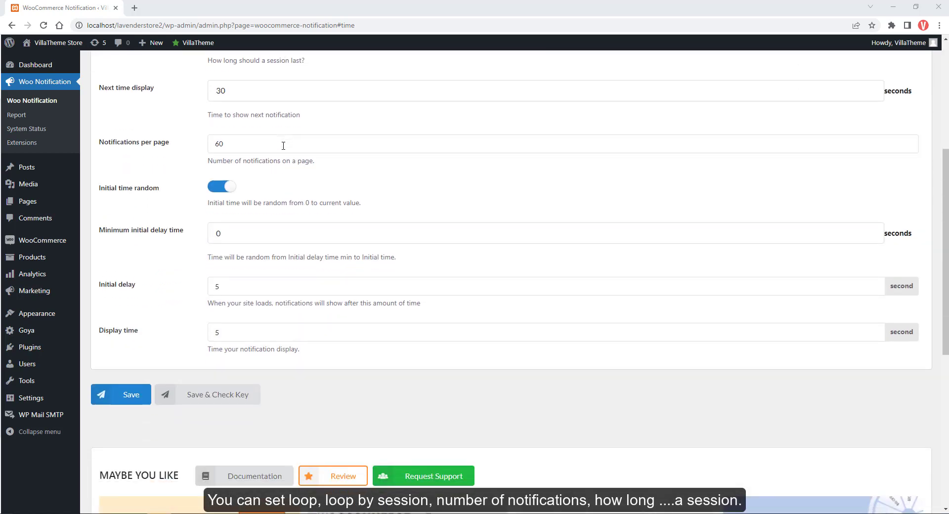
pyautogui.scroll(2, 283, 146)
pyautogui.scroll(2, 284, 147)
pyautogui.scroll(1, 286, 150)
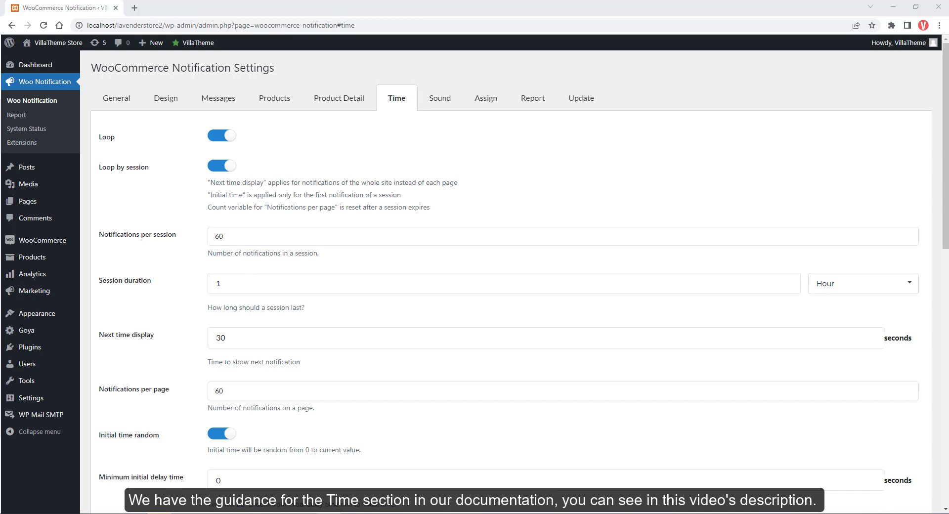
pyautogui.scroll(-3, 299, 489)
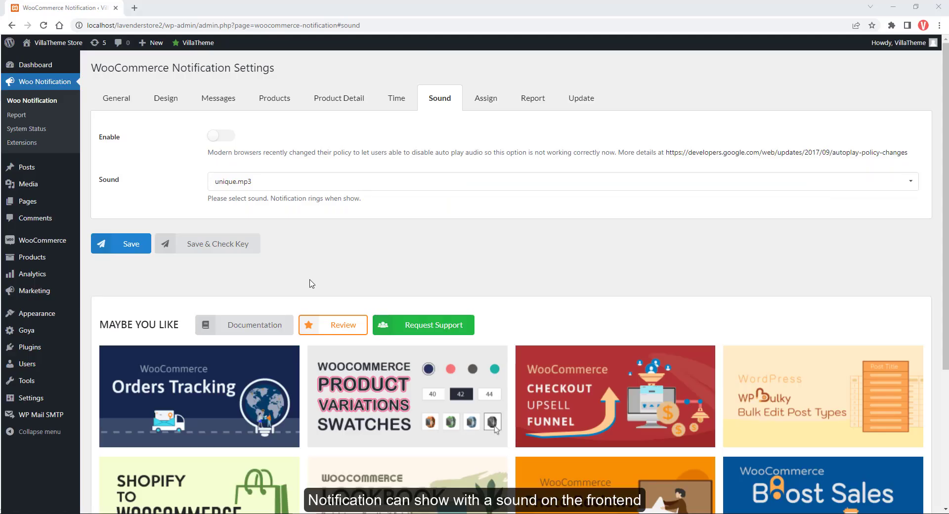
# Enable the notification sound with unique.mp3 and save the Sound settings.
pyautogui.click(228, 139)
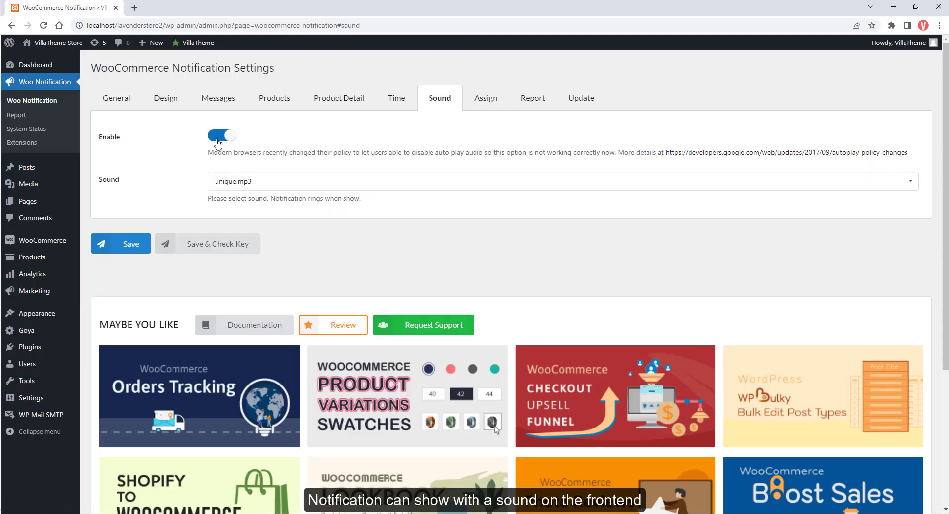
pyautogui.click(216, 183)
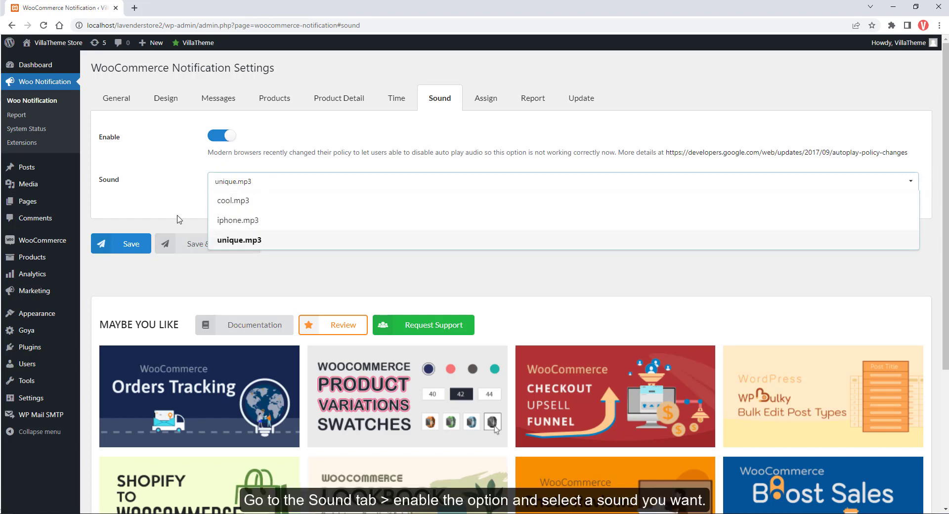
pyautogui.click(253, 242)
pyautogui.click(139, 247)
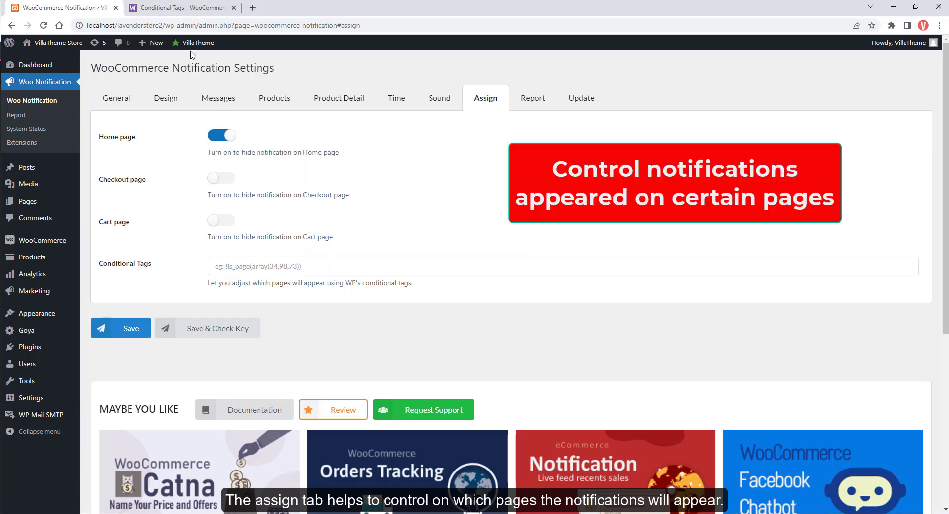
# Copy the is_product() tag from the WooCommerce conditional tags documentation.
pyautogui.click(183, 8)
pyautogui.scroll(-10, 470, 272)
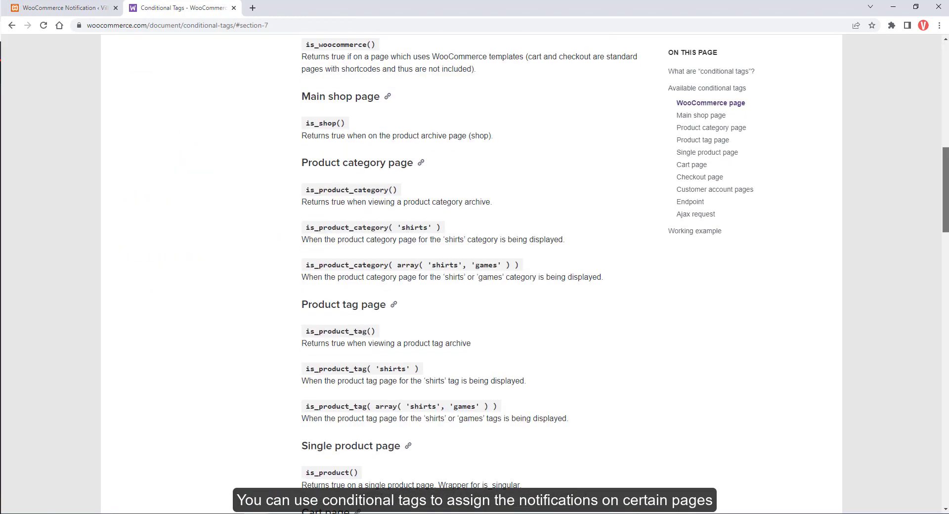
pyautogui.scroll(-1, 475, 271)
pyautogui.scroll(-1, 475, 272)
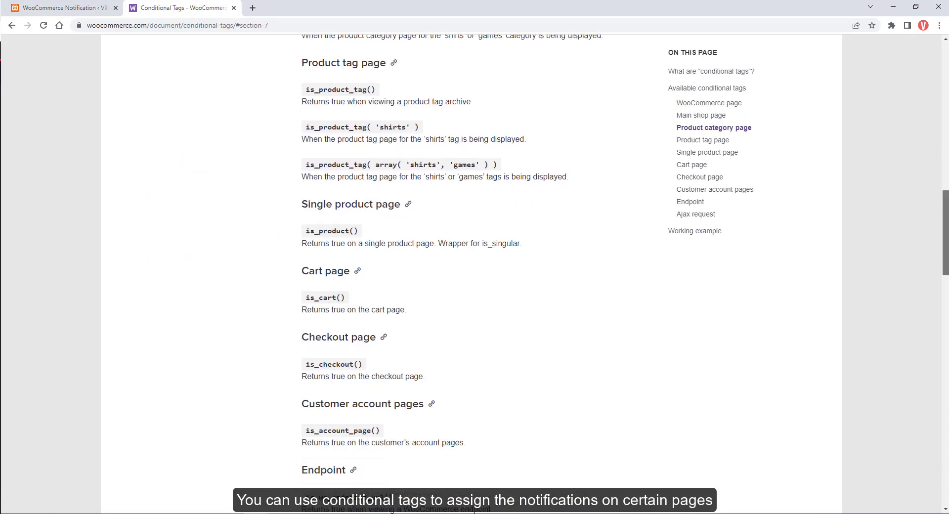
pyautogui.scroll(-2, 475, 272)
pyautogui.scroll(-1, 435, 247)
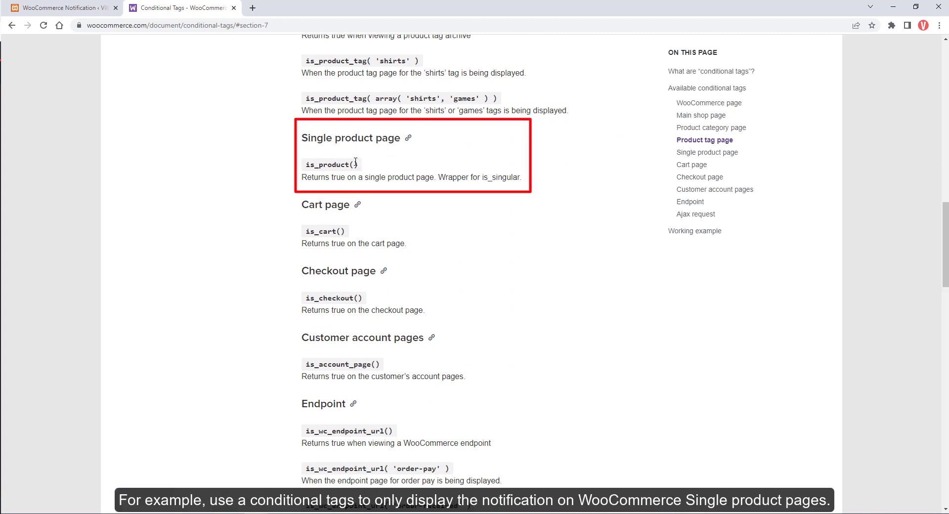
pyautogui.moveTo(360, 165); pyautogui.dragTo(305, 165)
pyautogui.hotkey('ctrl', 'c')
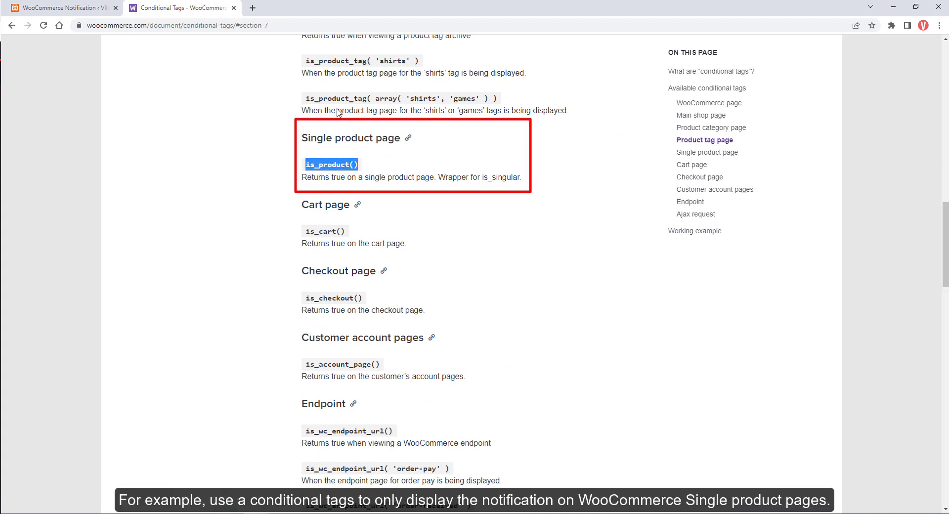
# Paste is_product() into Assign > Conditional Tags and save.
pyautogui.click(65, 7)
pyautogui.click(254, 266)
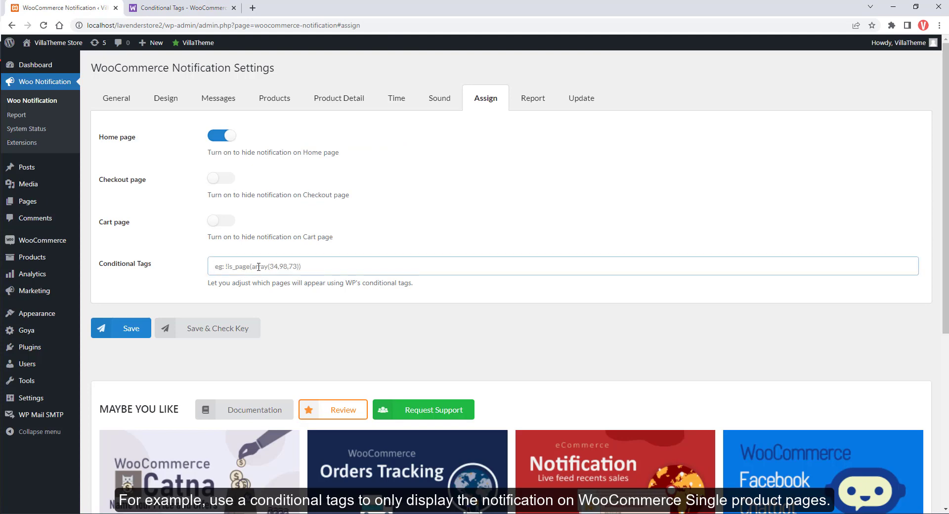
pyautogui.hotkey('ctrl', 'v')
pyautogui.click(131, 328)
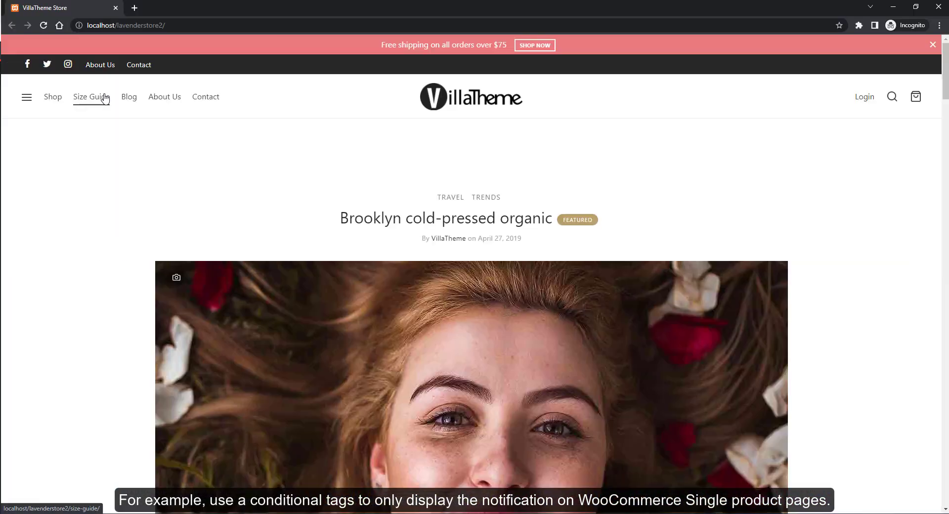
# Scroll through the store home page in the private window.
pyautogui.scroll(-3, 102, 97)
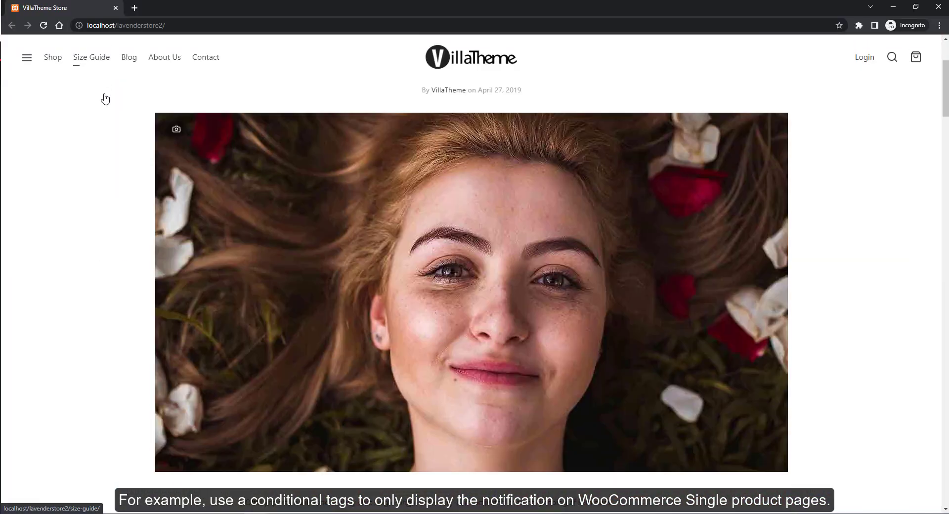
pyautogui.scroll(-4, 104, 98)
pyautogui.scroll(-4, 105, 98)
pyautogui.scroll(5, 103, 97)
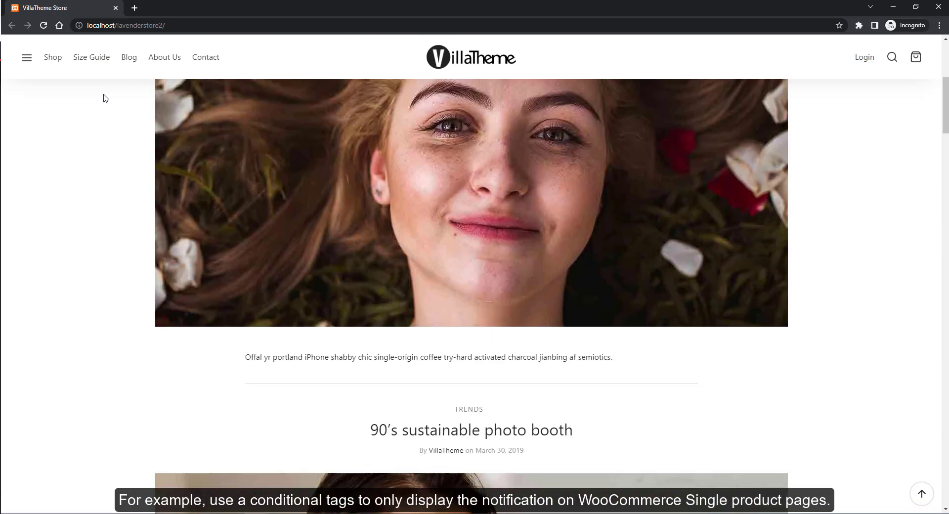
pyautogui.scroll(5, 102, 96)
pyautogui.scroll(3, 102, 97)
# Browse the Shop page's product grid, confirming no purchase popup appears.
pyautogui.click(56, 105)
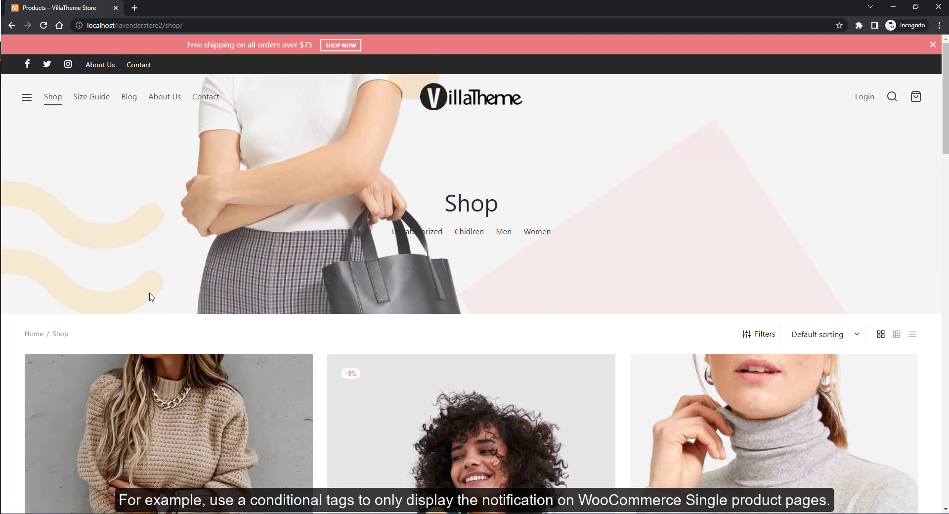
pyautogui.scroll(-4, 150, 296)
pyautogui.scroll(-3, 223, 316)
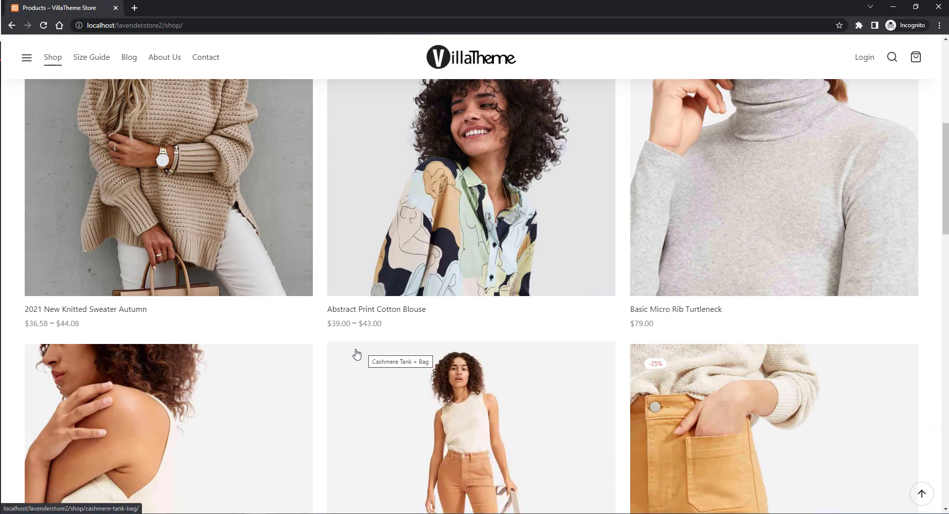
pyautogui.scroll(2, 356, 353)
pyautogui.scroll(1, 354, 354)
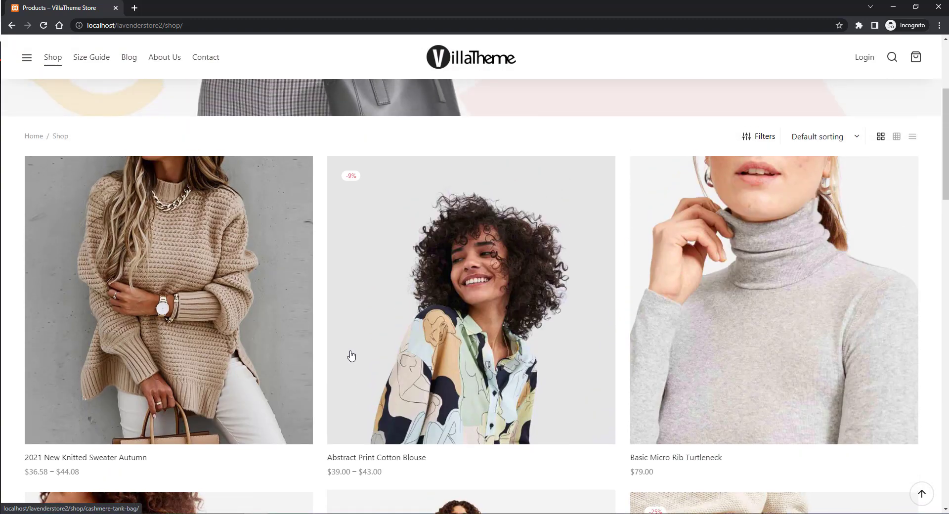
pyautogui.scroll(4, 352, 355)
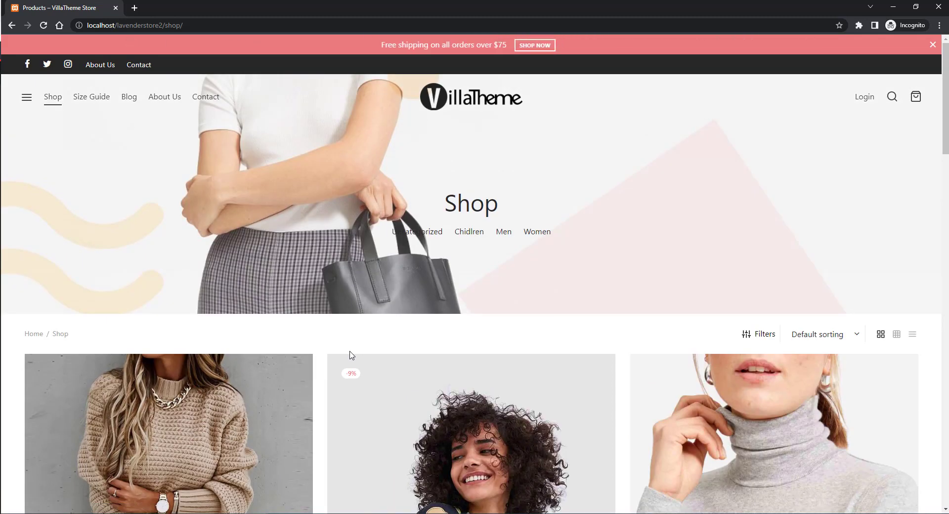
# Open the Twill Cotton Short page and scroll to see the Abstract Print Cotton Blouse popup.
pyautogui.click(176, 406)
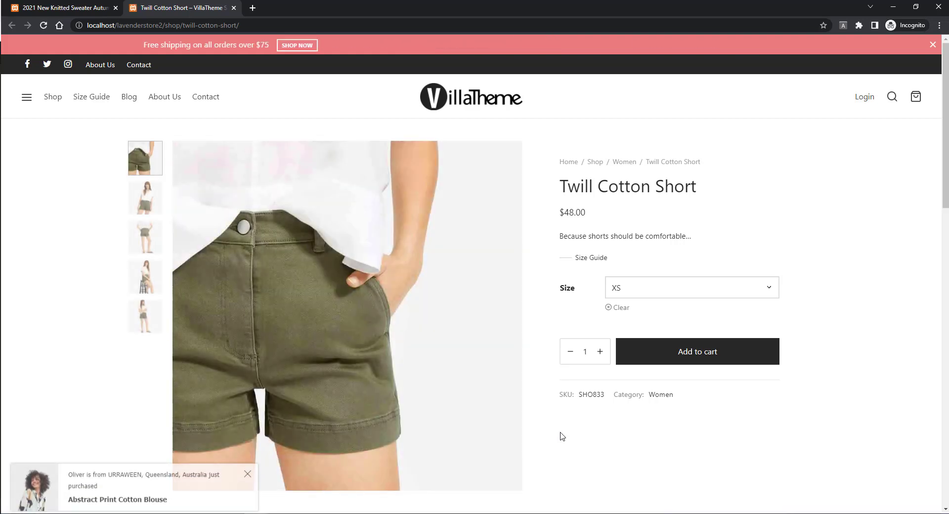
pyautogui.scroll(-3, 562, 436)
pyautogui.scroll(-2, 562, 436)
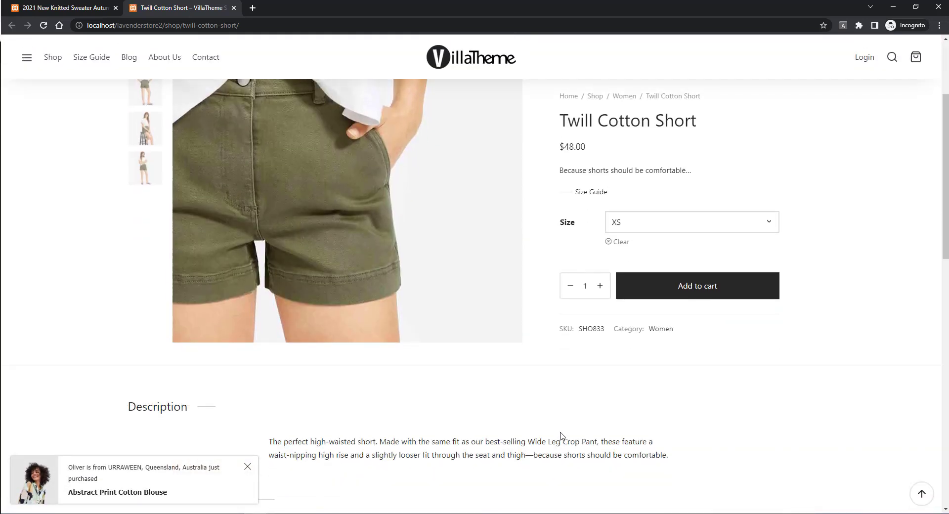